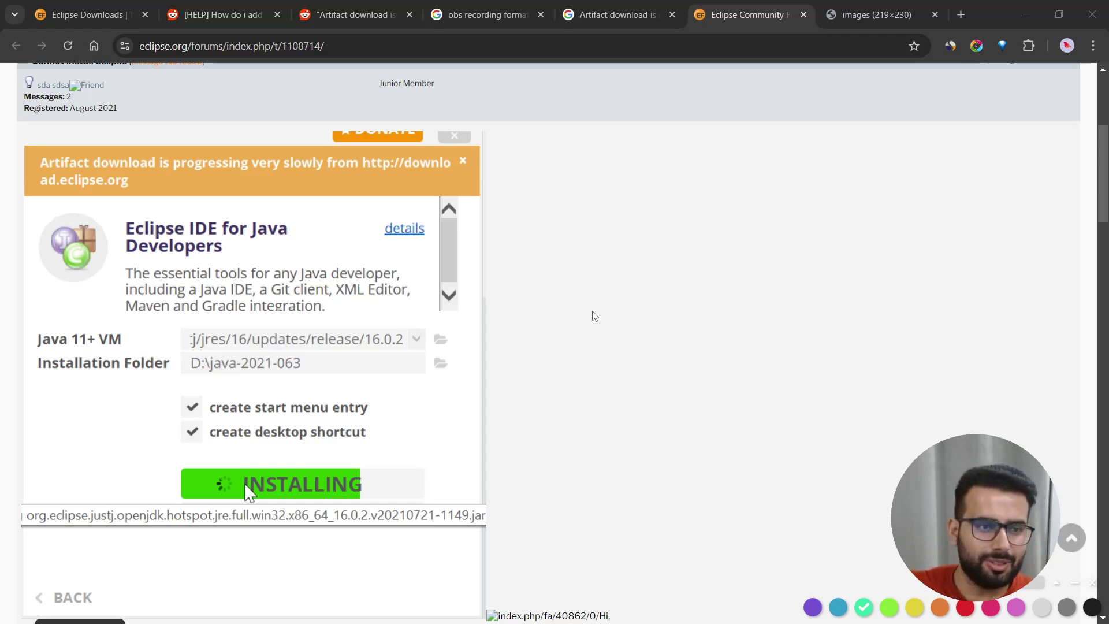
Switch the pen to orange and underline the slow download message, discarding a side note
left_click(939, 607)
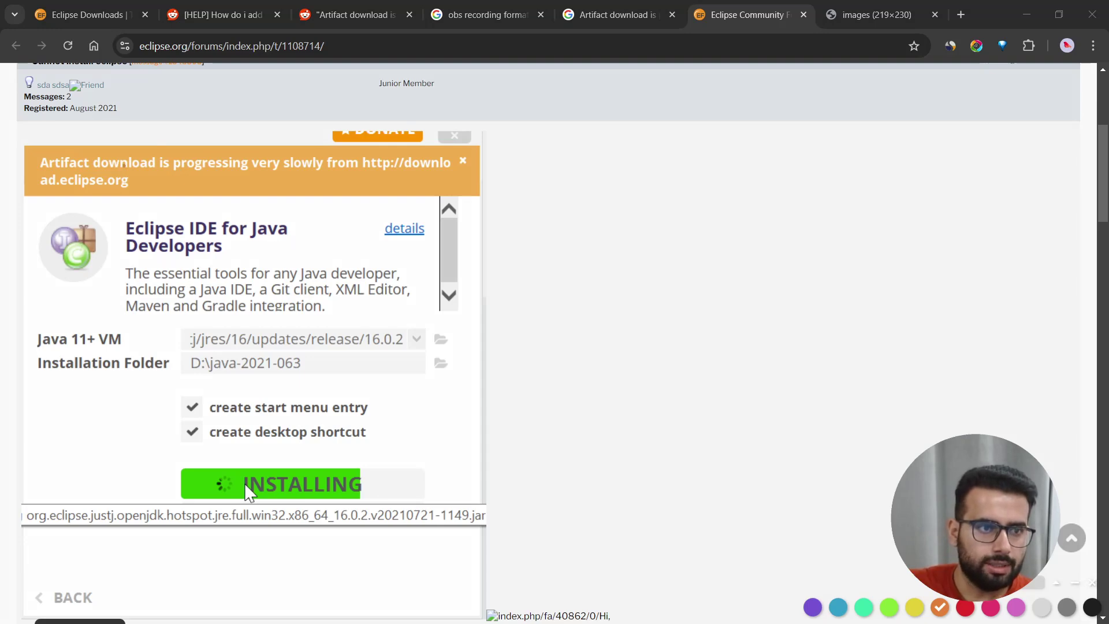
left_click_drag(208, 181, 316, 190)
left_click_drag(229, 205, 307, 199)
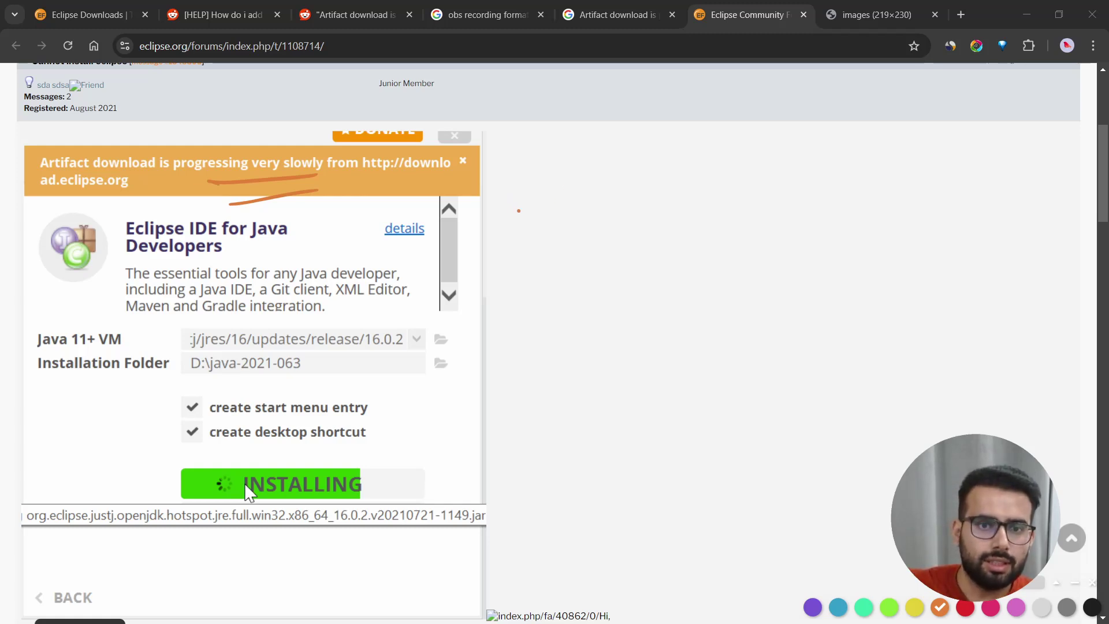
mouse_move(516, 206)
left_mouse_down()
mouse_move(527, 219)
mouse_move(561, 206)
left_mouse_up()
left_click_drag(576, 201, 606, 214)
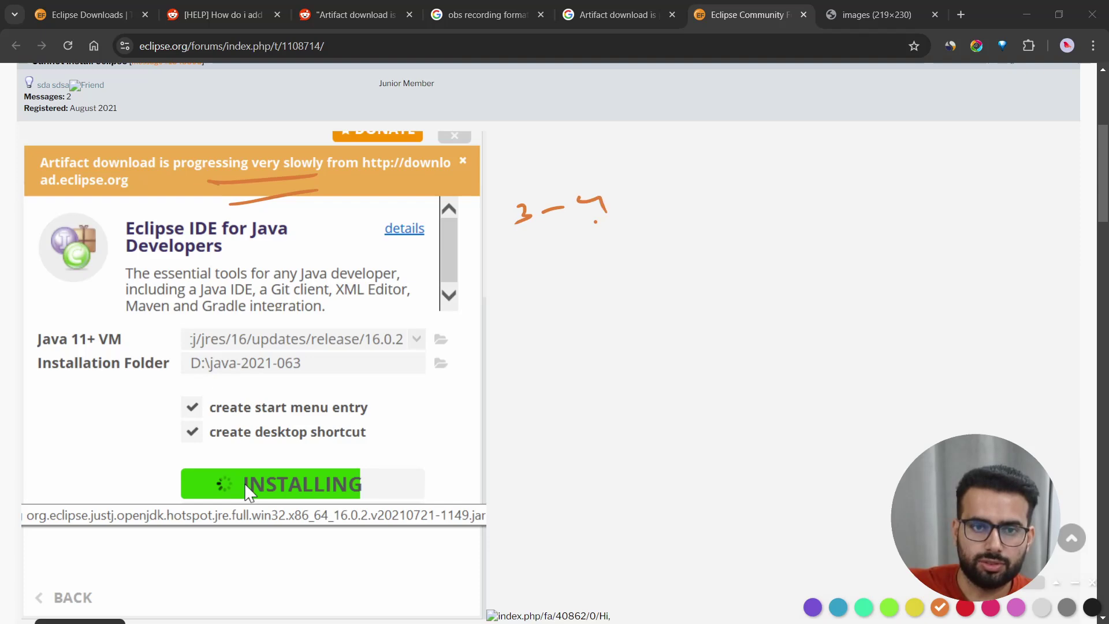
left_click_drag(543, 236, 632, 228)
key("ctrl+z")
key("ctrl+z")
key("ctrl+z")
key("ctrl+z")
key("ctrl+z")
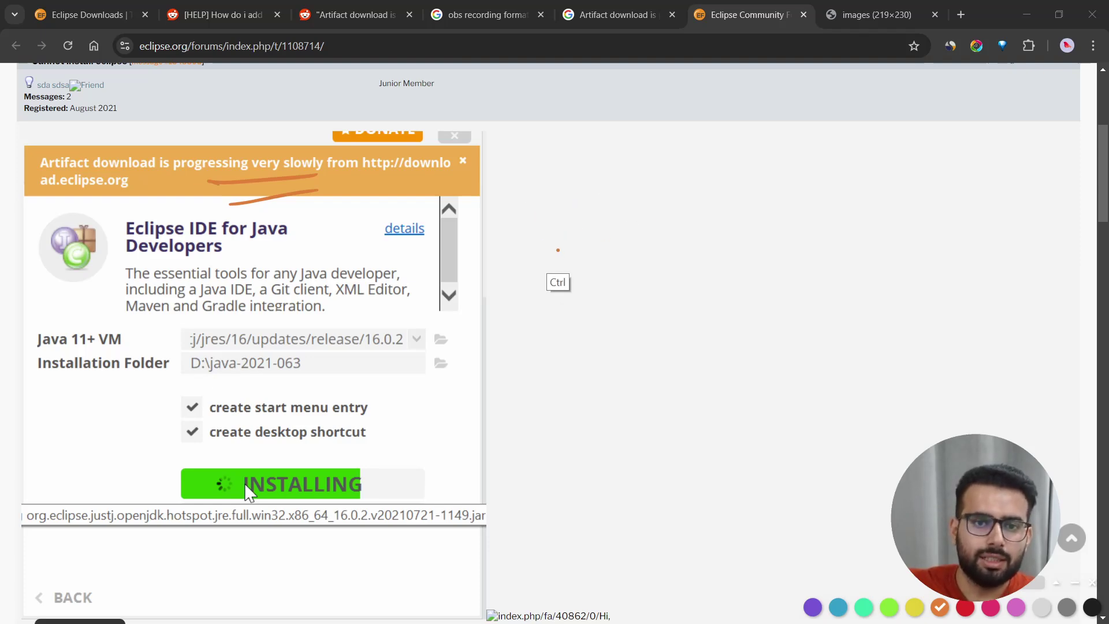
key("ctrl+z")
key("ctrl+z")
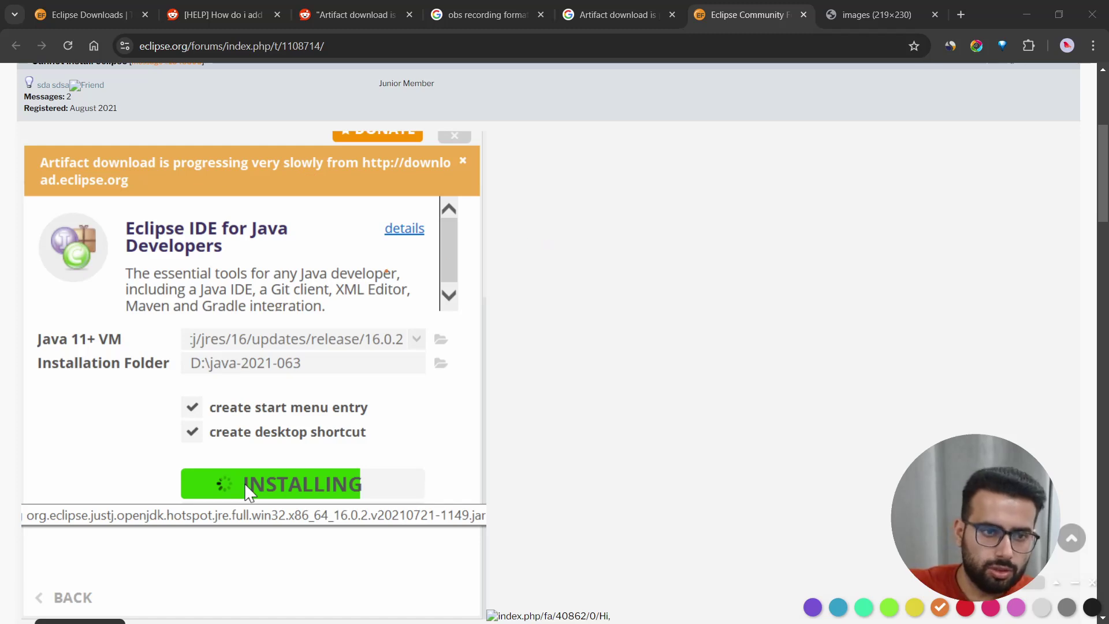
Write an underlined 'MIRROR' beside the screenshot, then undo it
left_click(515, 405)
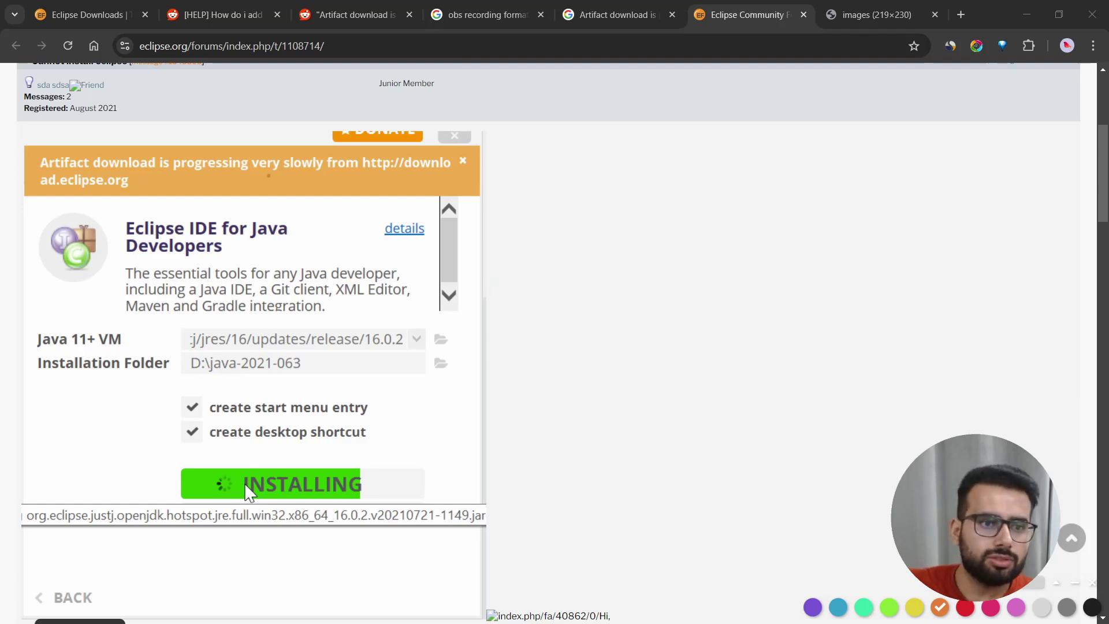
left_click_drag(558, 220, 599, 238)
mouse_move(616, 212)
left_mouse_down()
mouse_move(632, 238)
mouse_move(720, 232)
left_mouse_up()
left_click_drag(605, 256, 713, 251)
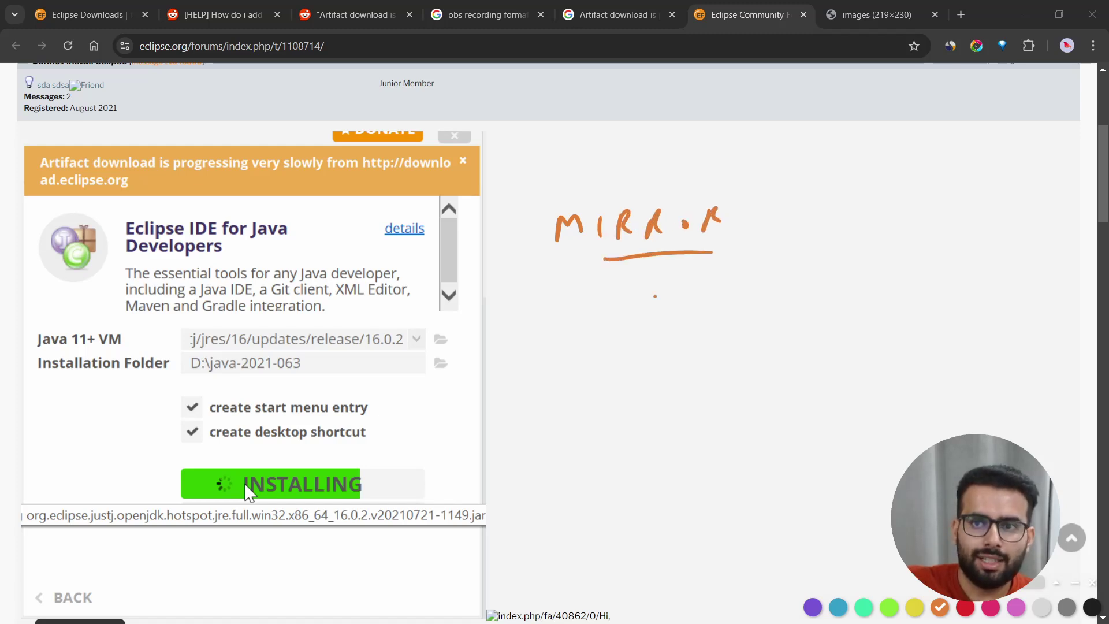
left_click(671, 314)
left_click_drag(780, 277, 746, 282)
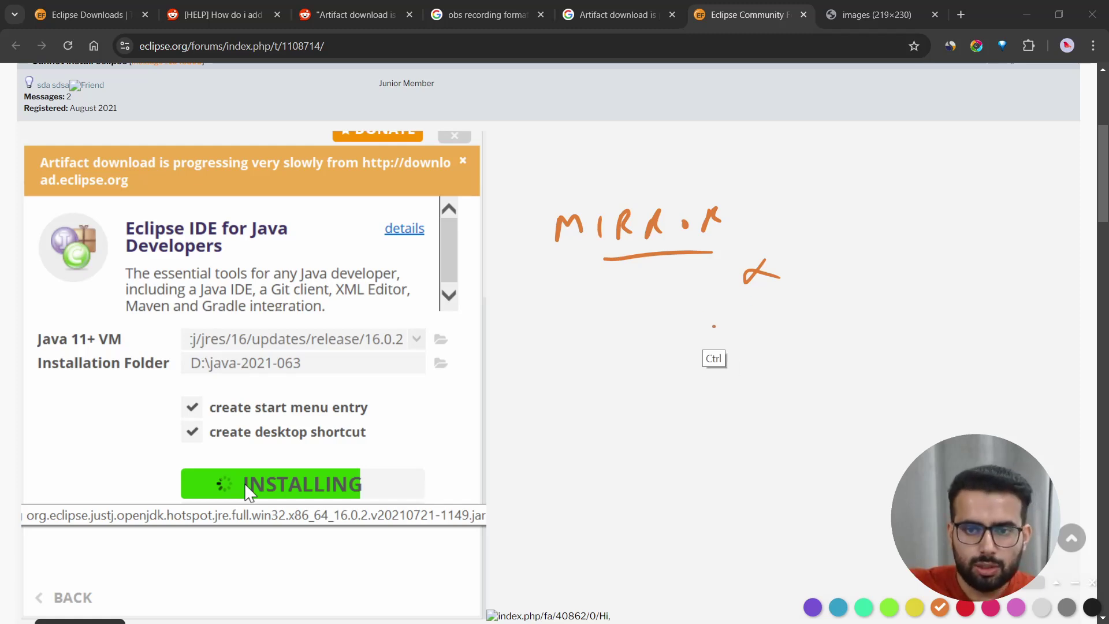
key("ctrl+z")
key("ctrl+z")
key("ctrl+z")
key("ctrl+z")
key("ctrl+z")
key("ctrl+z")
key("ctrl+z")
key("ctrl+z")
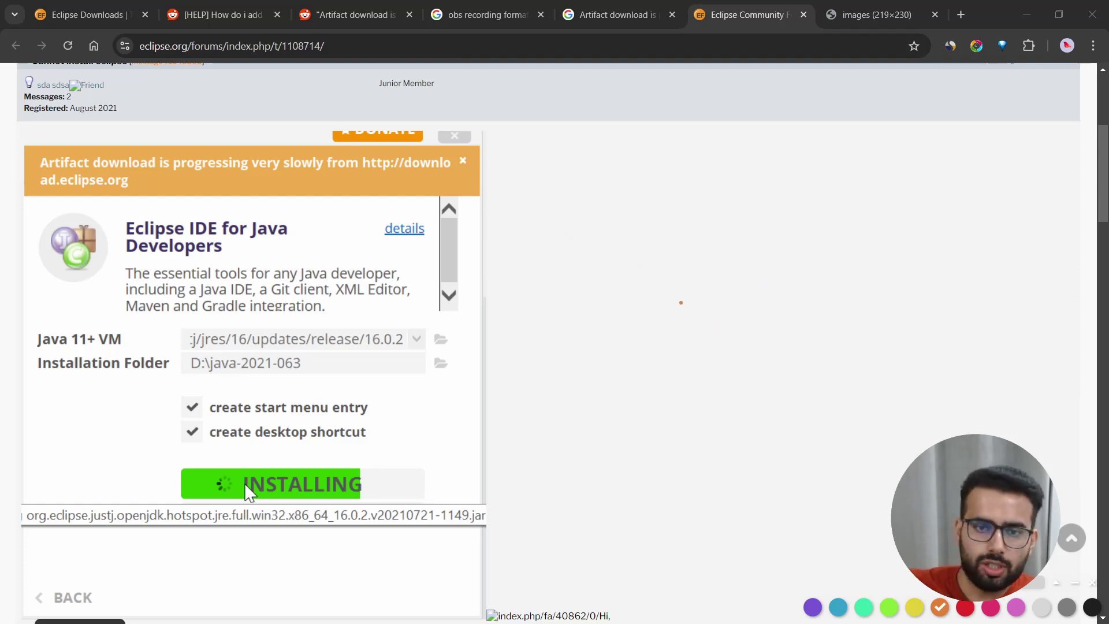
Write '1.' and sketch a lined box with an arrow to a second box
left_click_drag(630, 270, 628, 306)
left_click(647, 295)
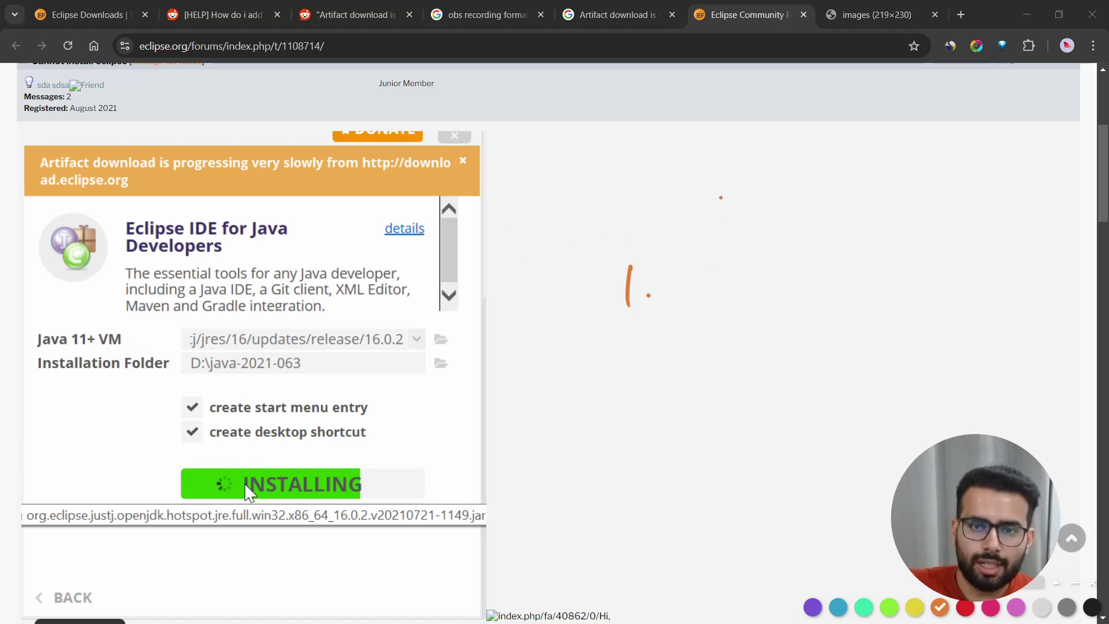
mouse_move(758, 213)
left_mouse_down()
mouse_move(694, 277)
mouse_move(849, 347)
mouse_move(756, 201)
left_mouse_up()
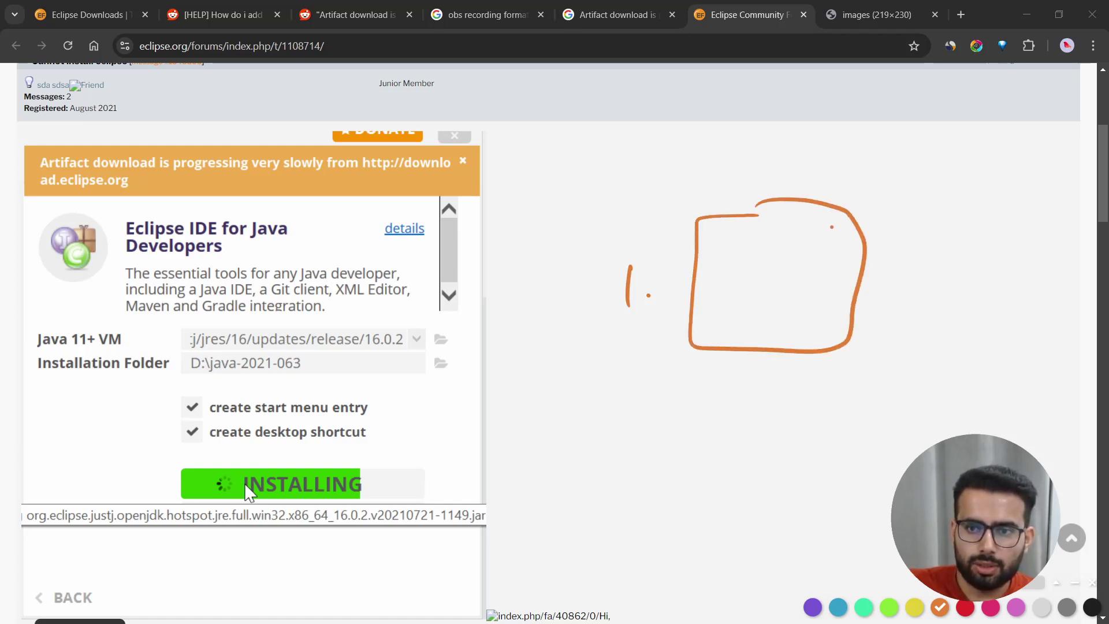
left_click_drag(812, 224, 840, 233)
left_click_drag(809, 247, 849, 247)
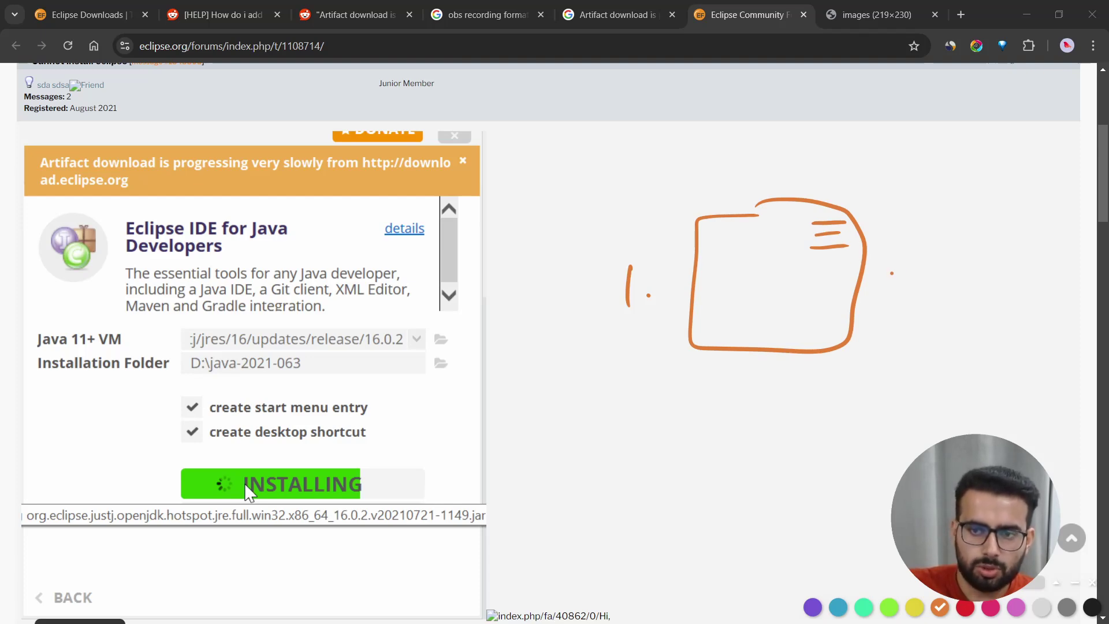
left_click(764, 403)
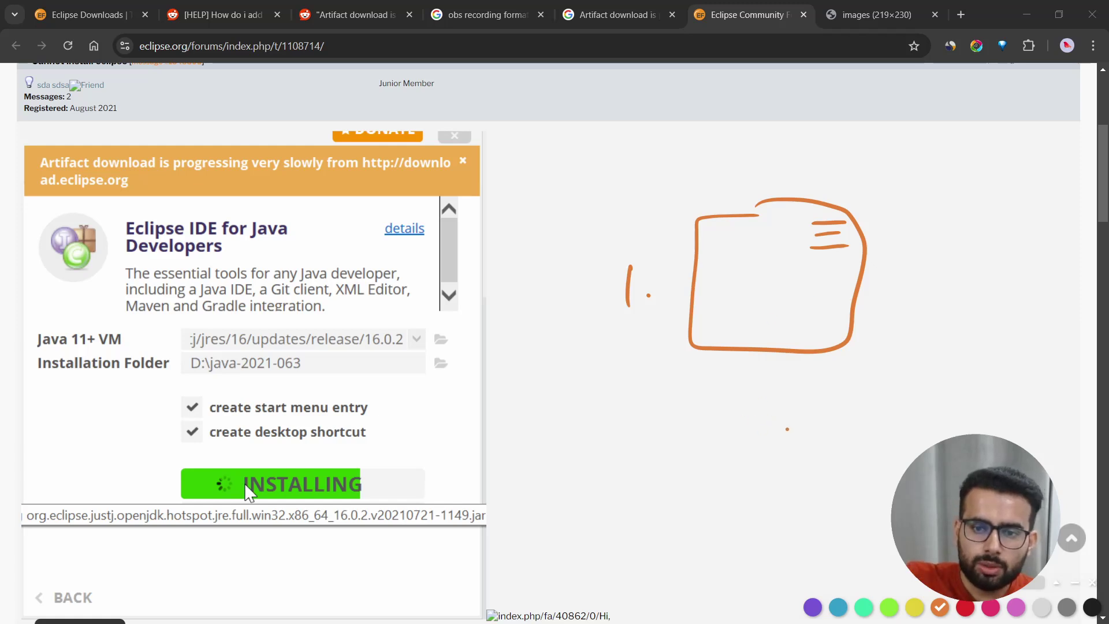
left_click_drag(788, 407, 848, 419)
mouse_move(923, 400)
left_mouse_down()
mouse_move(870, 476)
mouse_move(1002, 437)
left_mouse_up()
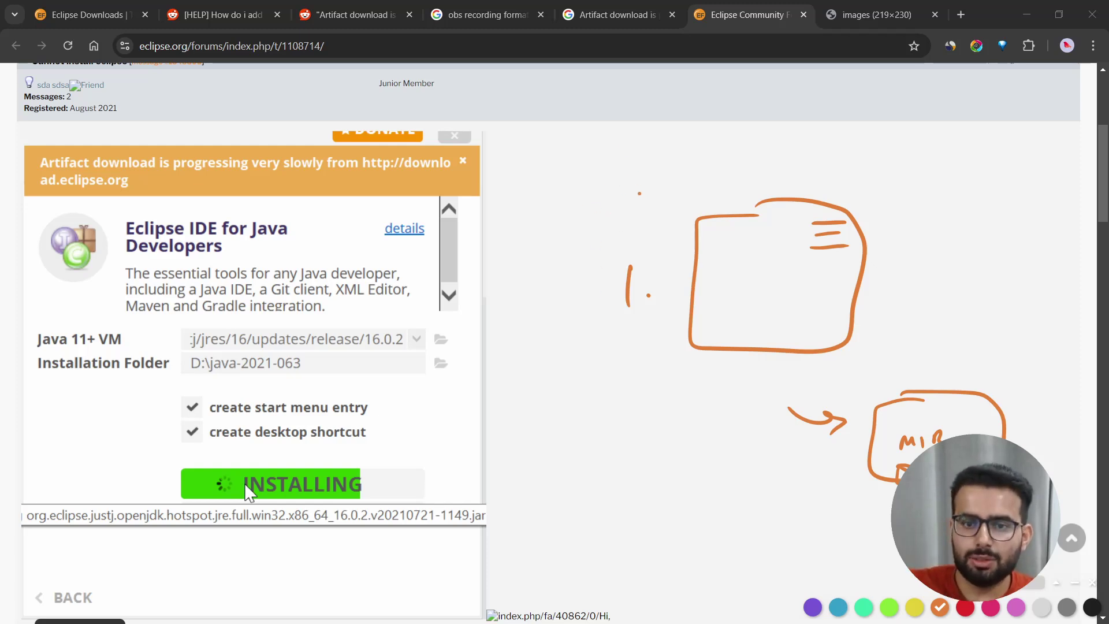
Undo the box sketch, write '2.', and circle the Java VM folder icon with an arrow
key("ctrl+z")
key("ctrl+z")
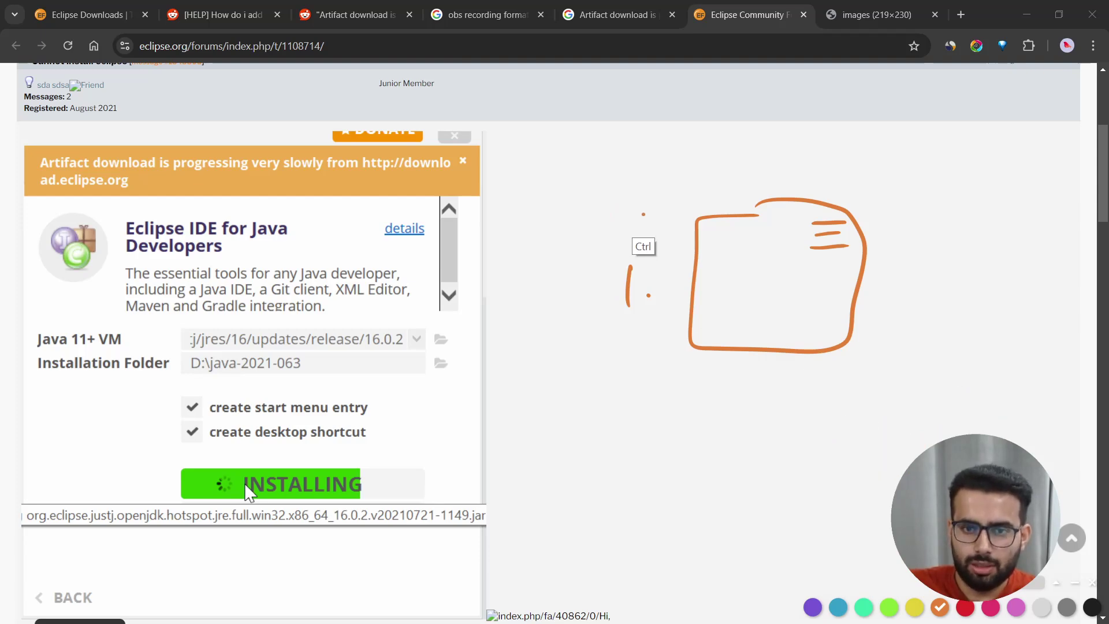
key("ctrl+z")
key("ctrl+z")
key("ctrl+z")
key("ctrl+z")
key("ctrl+z")
key("ctrl+z")
left_click_drag(598, 236, 615, 258)
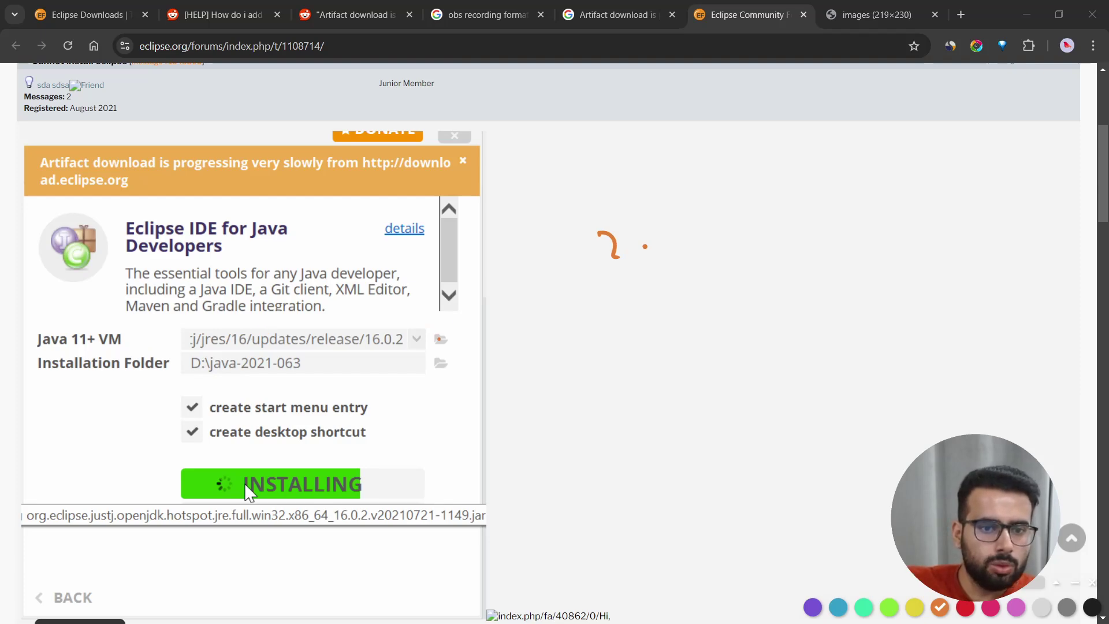
left_click_drag(443, 325, 524, 333)
mouse_move(546, 316)
left_mouse_down()
mouse_move(551, 336)
mouse_move(563, 337)
left_mouse_up()
Write the Browse note and an underlined 'J21+' below it
left_click_drag(566, 330, 585, 307)
left_click_drag(594, 317, 644, 300)
left_click_drag(640, 314, 688, 308)
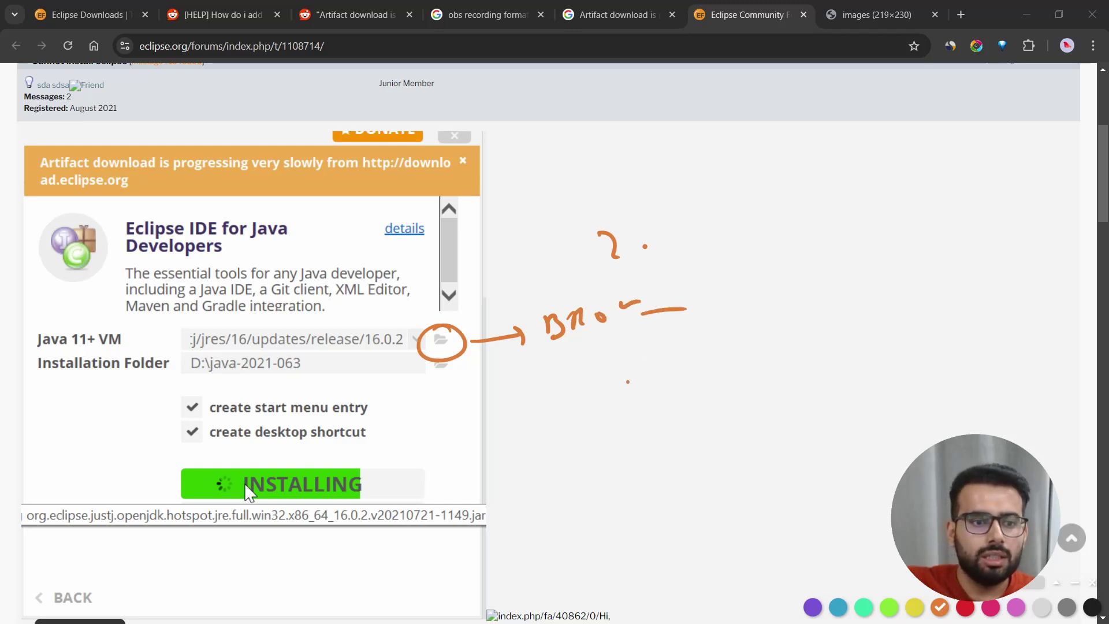
mouse_move(616, 372)
left_mouse_down()
mouse_move(642, 399)
mouse_move(684, 392)
left_mouse_up()
mouse_move(695, 364)
left_mouse_down()
mouse_move(692, 374)
mouse_move(738, 369)
mouse_move(732, 382)
left_mouse_up()
left_click_drag(658, 429, 752, 409)
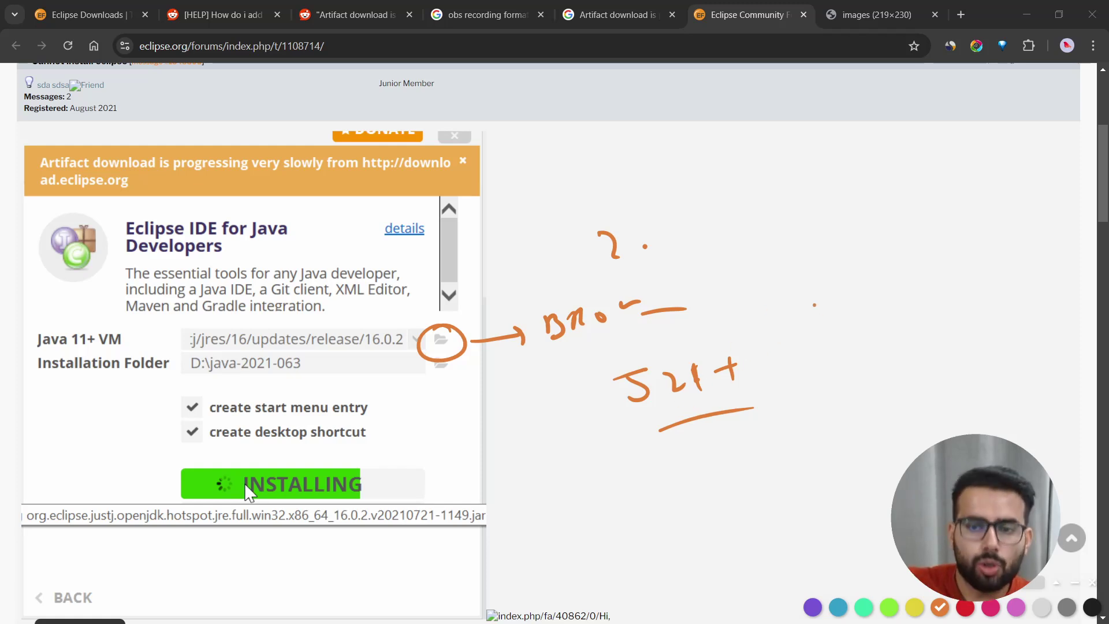
Write an underlined 'JDK21' with a circled '22' below, linked to the Browse note
mouse_move(815, 299)
left_mouse_down()
mouse_move(844, 334)
mouse_move(942, 308)
mouse_move(950, 319)
left_mouse_up()
left_click_drag(966, 288, 965, 313)
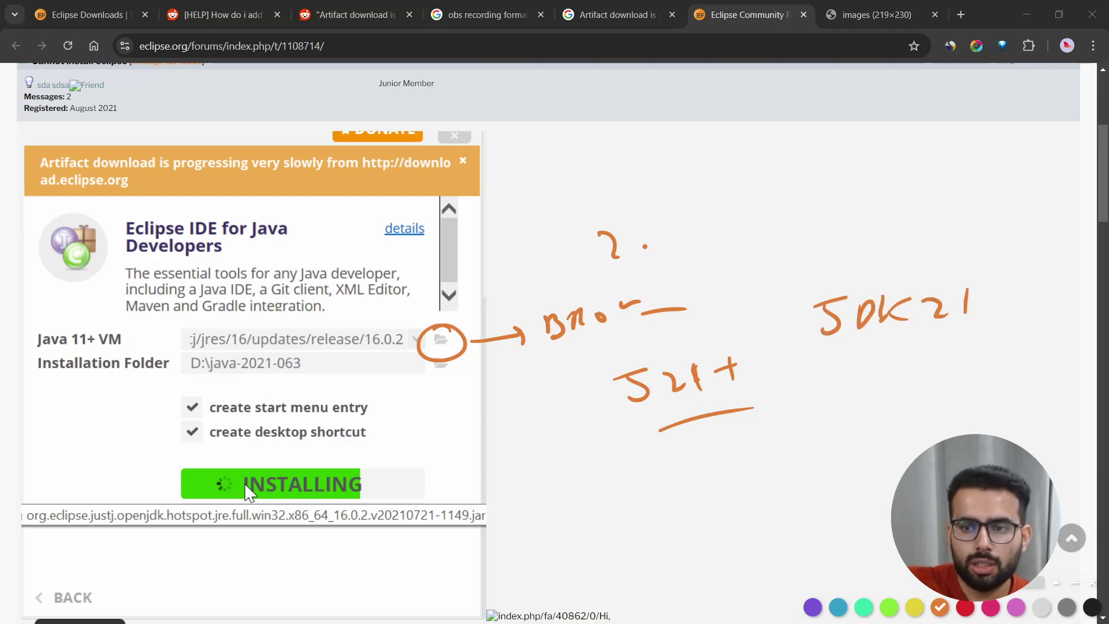
left_click_drag(810, 359, 959, 340)
mouse_move(885, 381)
left_mouse_down()
mouse_move(909, 402)
mouse_move(951, 399)
left_mouse_up()
left_click_drag(883, 423, 965, 413)
left_click_drag(919, 350, 952, 407)
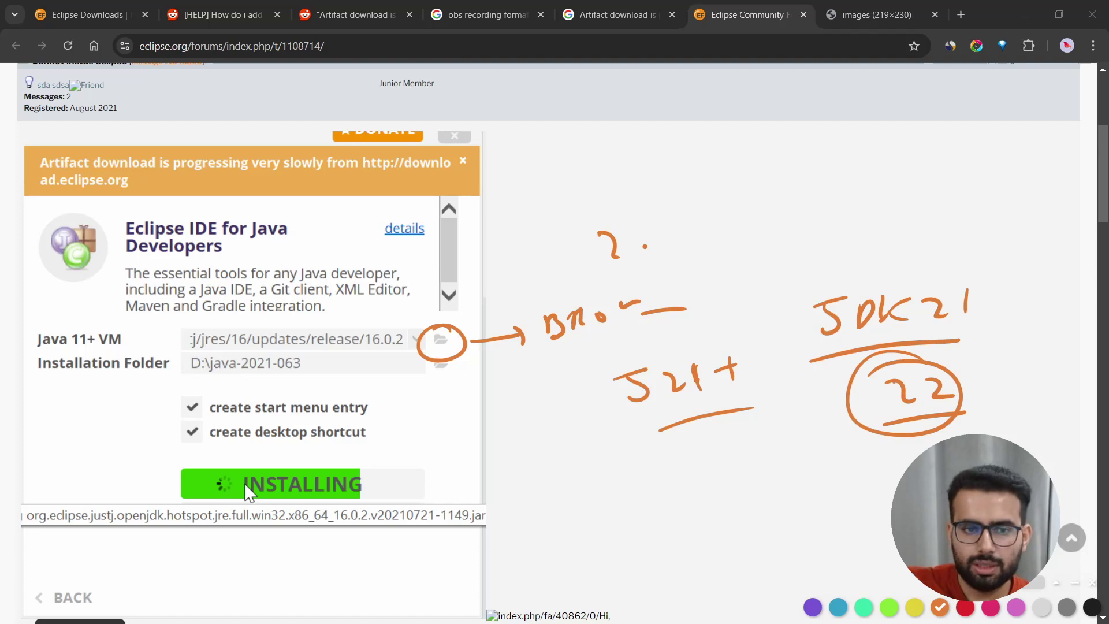
mouse_move(516, 384)
left_mouse_down()
mouse_move(836, 424)
mouse_move(866, 459)
mouse_move(819, 501)
left_mouse_up()
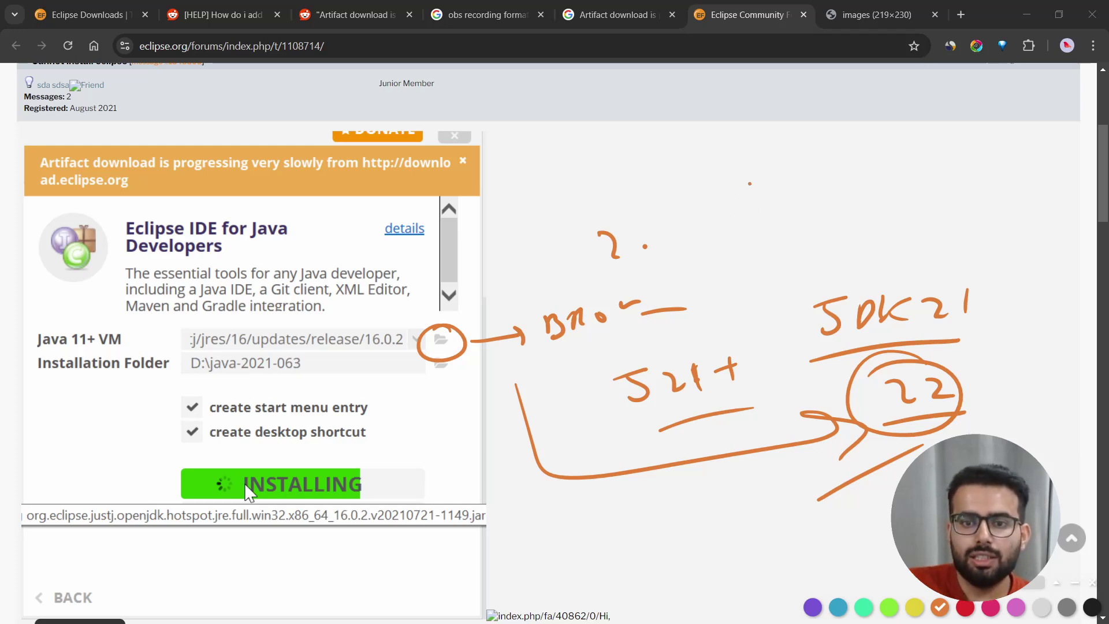
Add arrows, a checkmark and an underline near point 2, then undo the latest strokes
left_click_drag(749, 178, 748, 293)
left_click_drag(732, 269, 943, 191)
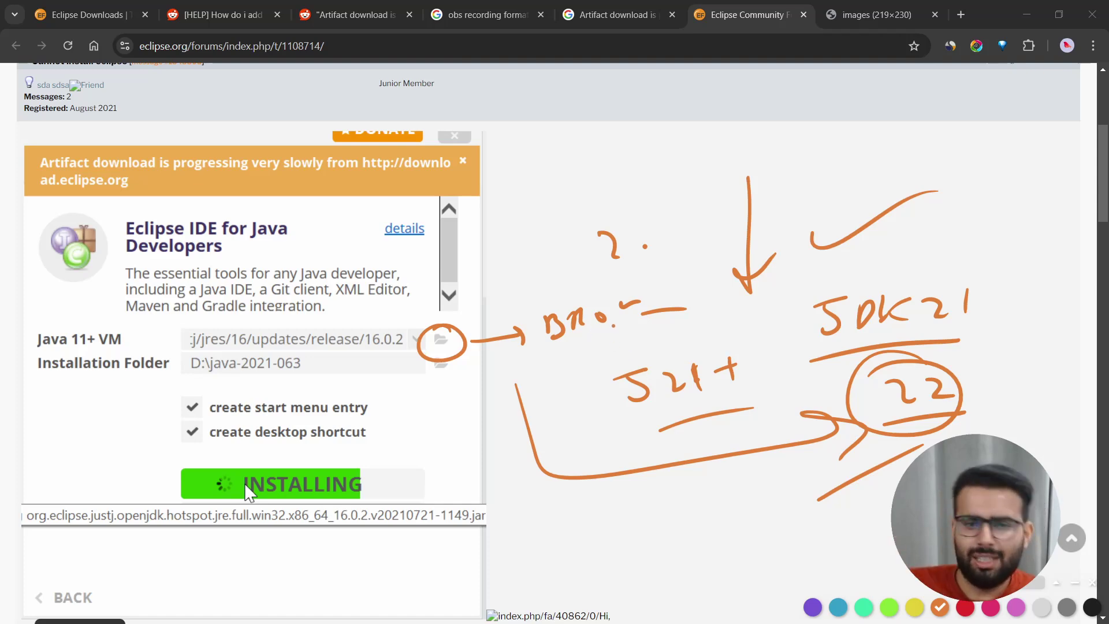
left_click_drag(671, 178, 692, 217)
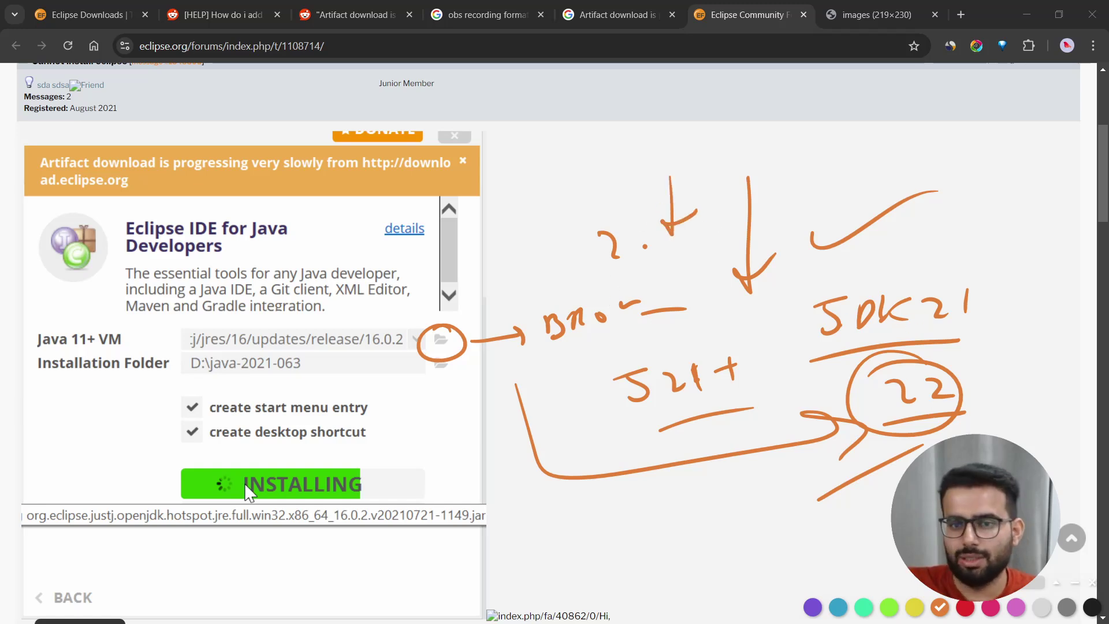
left_click_drag(596, 260, 669, 250)
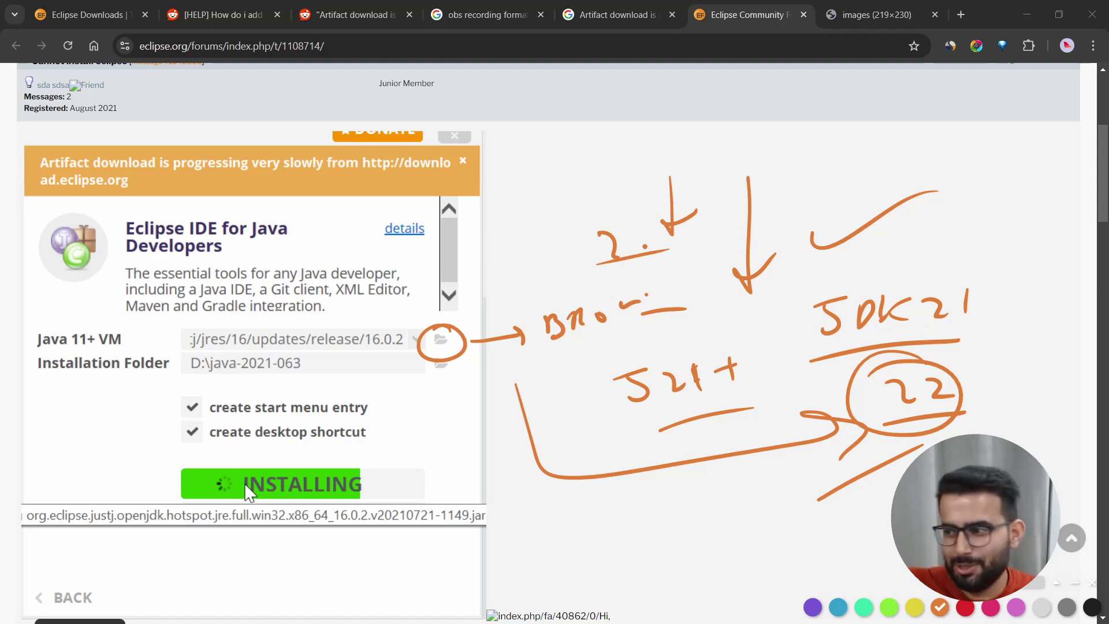
key("ctrl+z")
key("ctrl+z")
key("ctrl+z")
key("ctrl+z")
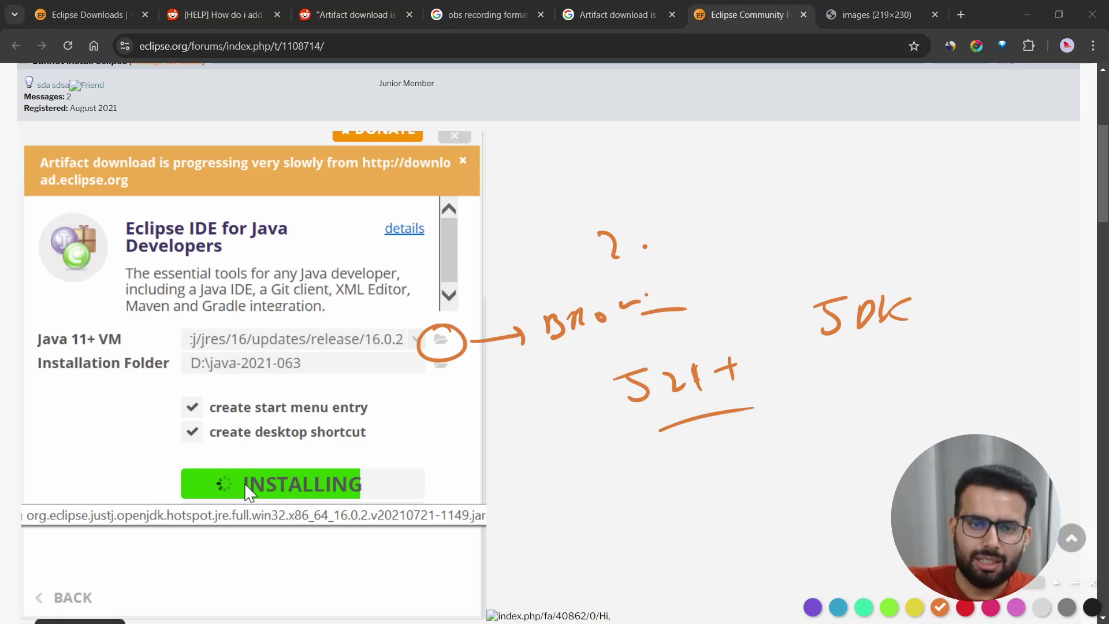
key("ctrl+z")
key("ctrl+z")
key("ctrl+z")
key("ctrl+z")
key("ctrl+z")
key("ctrl+z")
key("ctrl+z")
key("ctrl+z")
key("ctrl+z")
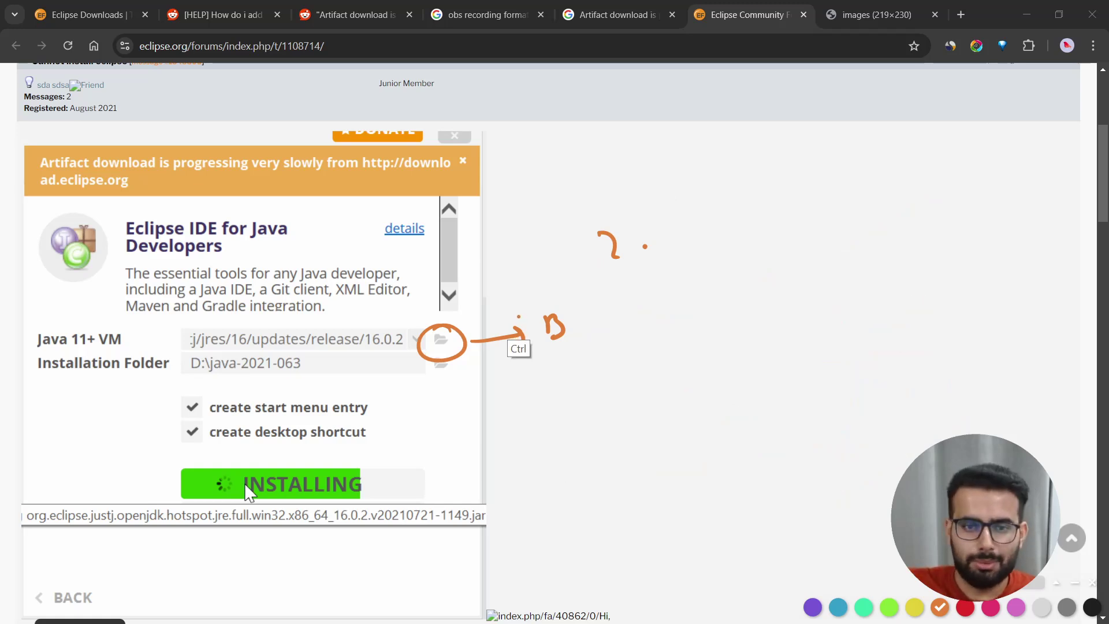
key("ctrl+z")
key("ctrl+z")
key("ctrl+z")
key("ctrl+z")
key("ctrl+z")
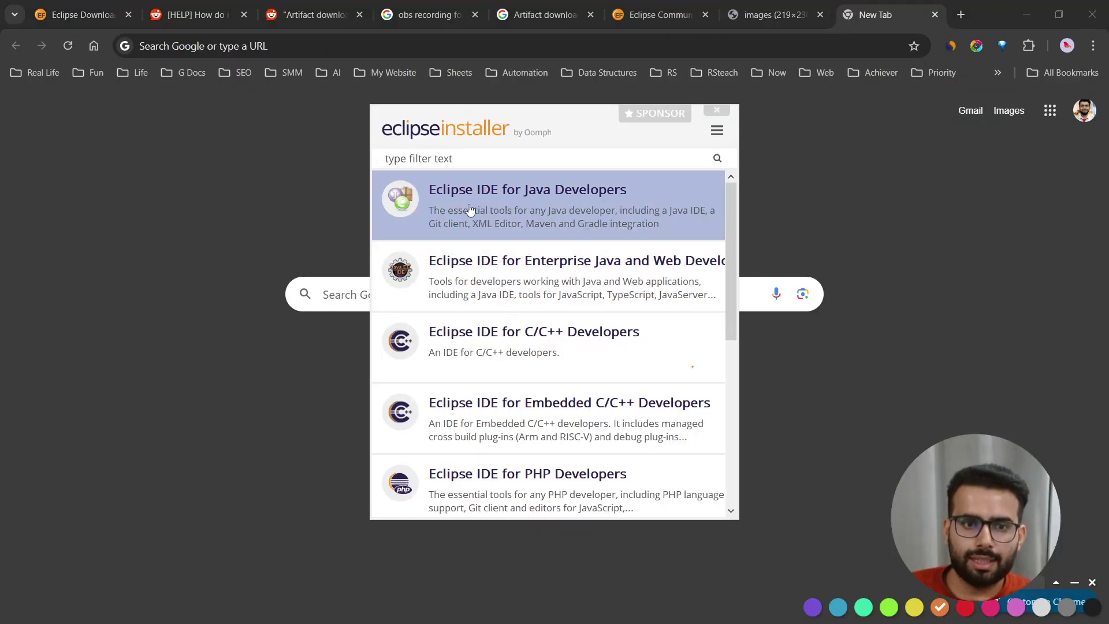
Pick Eclipse IDE for Java Developers and open the Java 21+ VM list
left_click(585, 199)
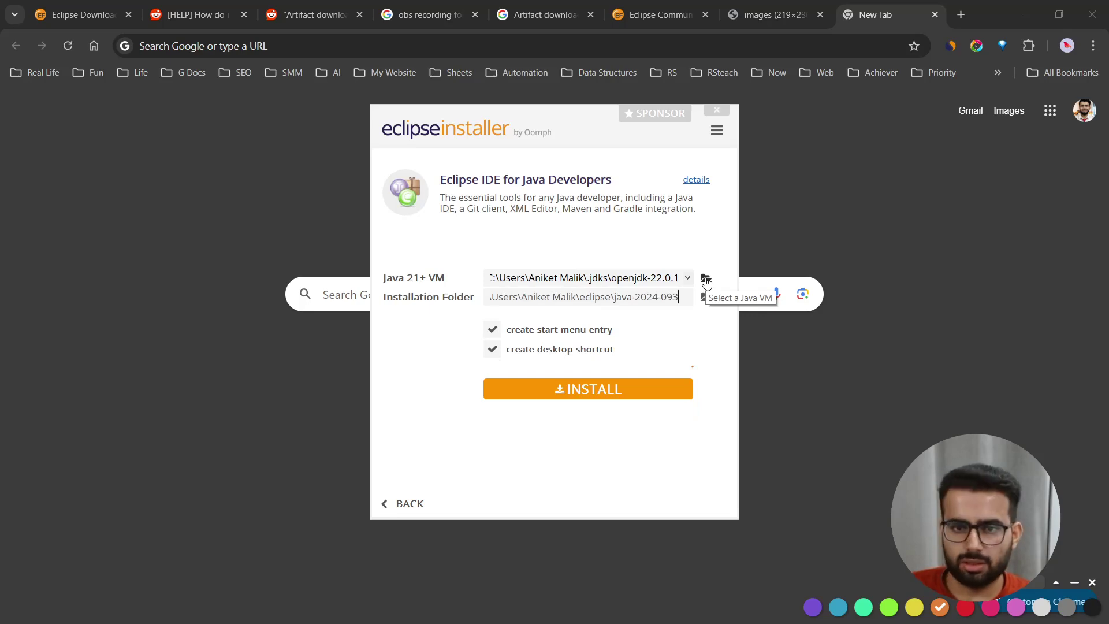
left_click(705, 277)
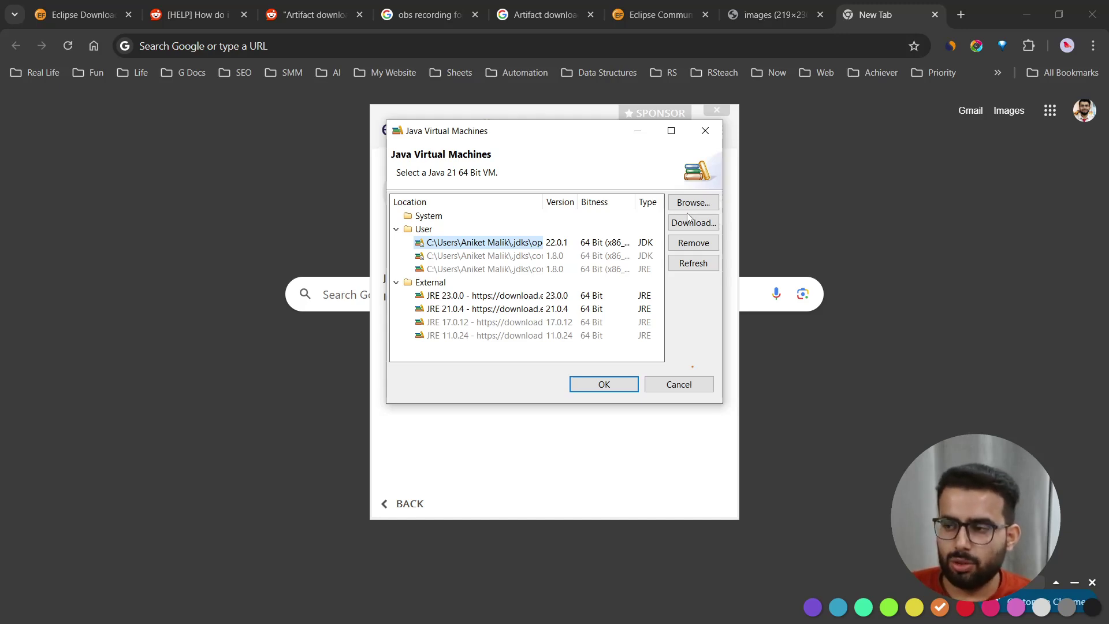
Browse for a local JDK, bringing up the user's .jdks folder
left_click(693, 202)
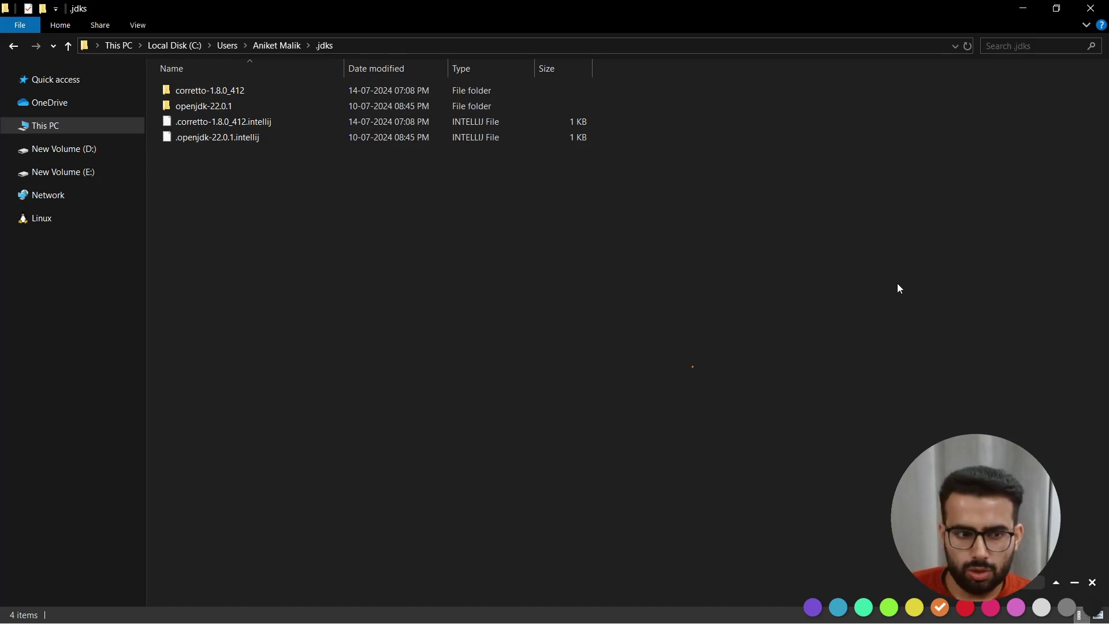
Choose the openjdk-22.0.1 folder in .jdks as the Java 21+ VM
key("alt+Tab")
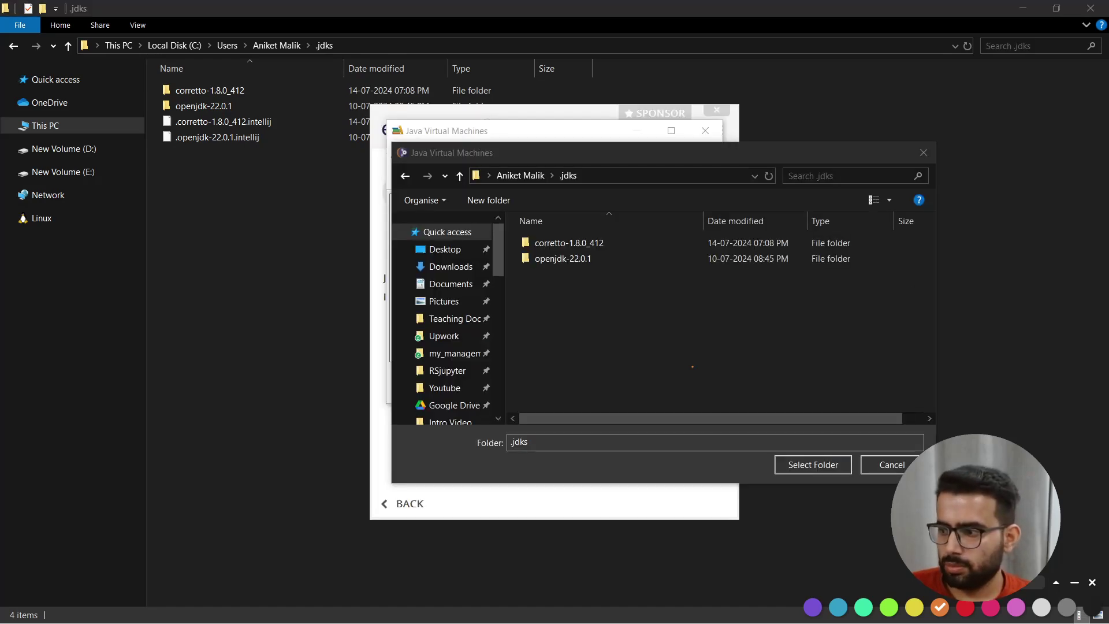
left_click(571, 259)
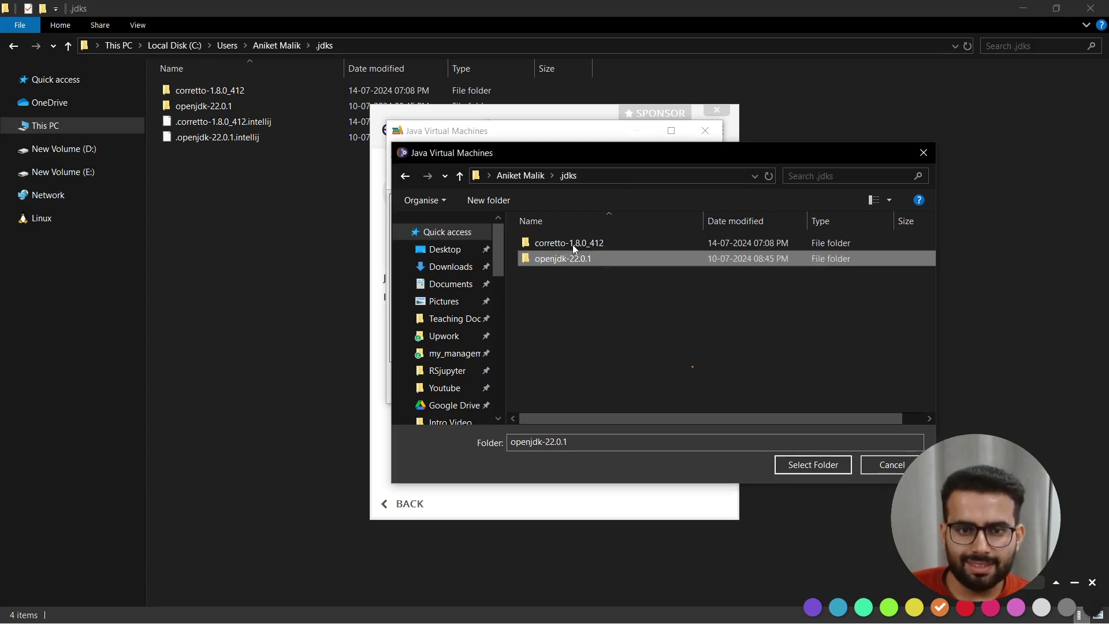
left_click(573, 243)
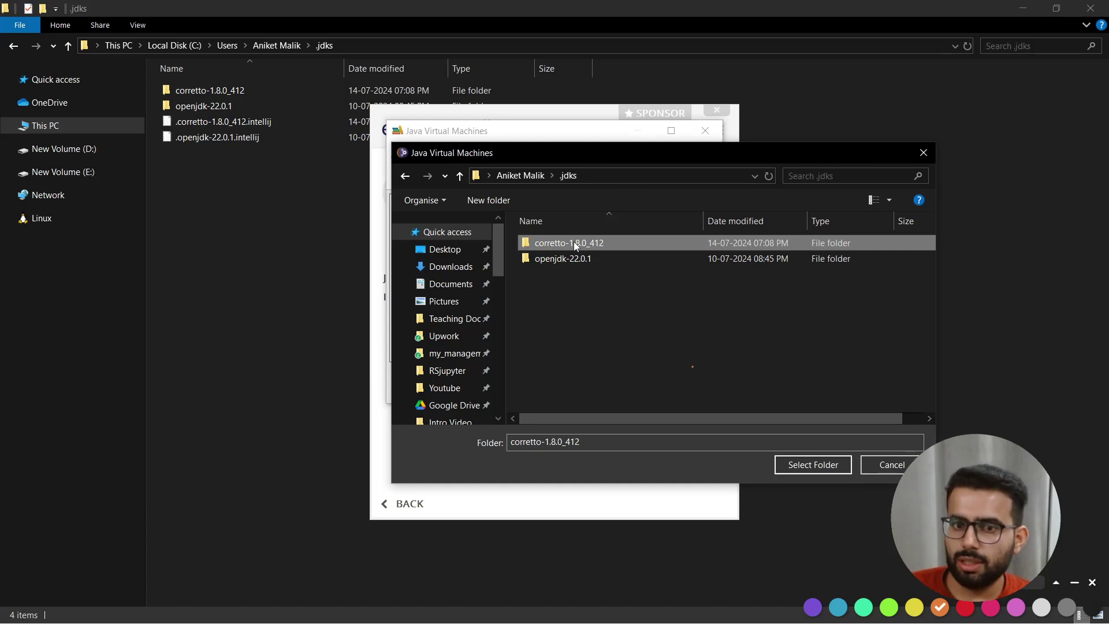
left_click(573, 260)
left_click(570, 242)
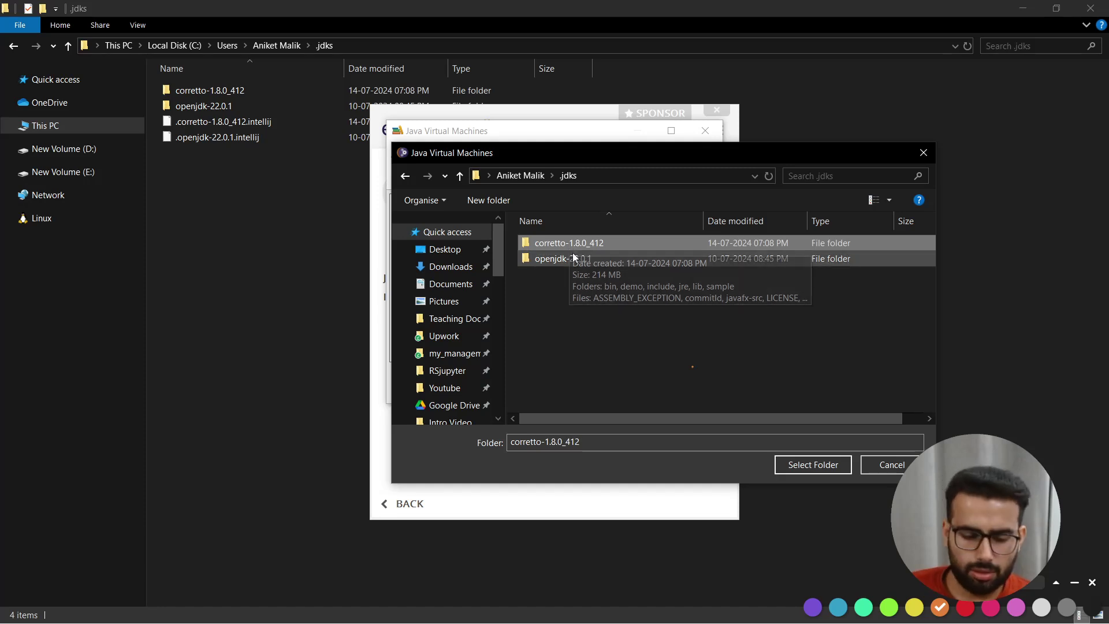
left_click(571, 258)
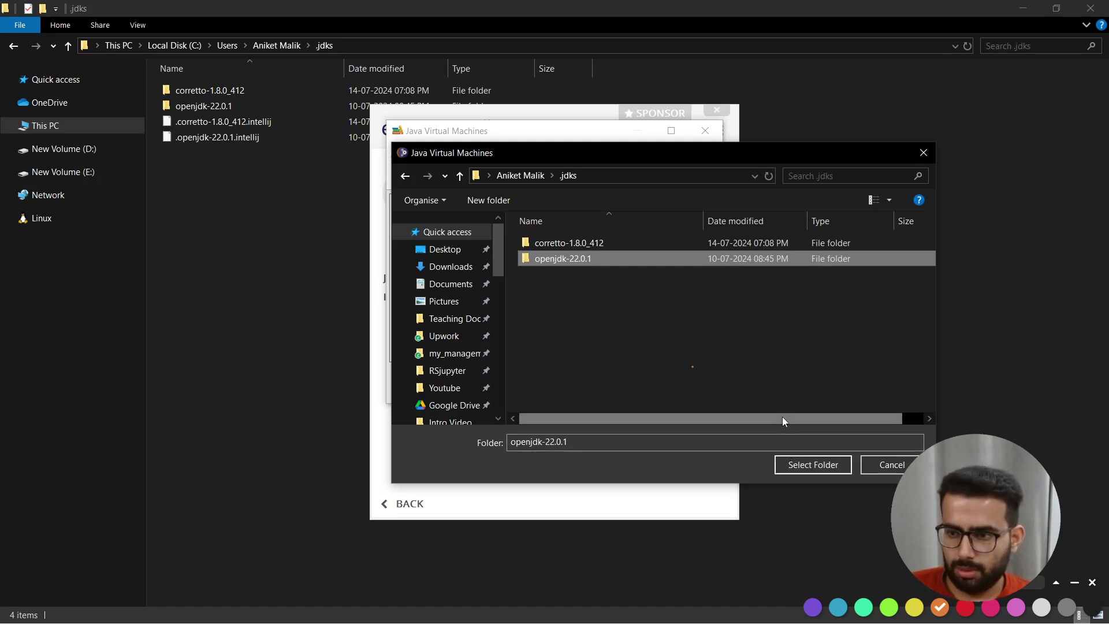
left_click(812, 464)
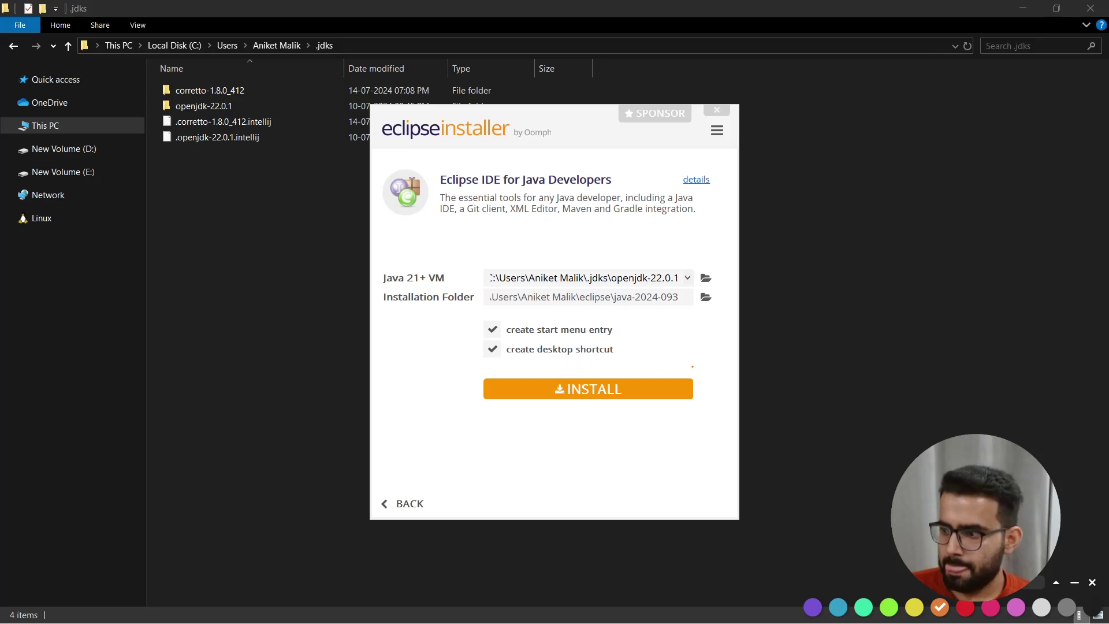
Read the r/eclipse thread's Advanced-mode, mirrors-off advice, then return to the forum tab
key("alt+Tab")
scroll(567, 256, "up", 2)
scroll(572, 256, "up", 1)
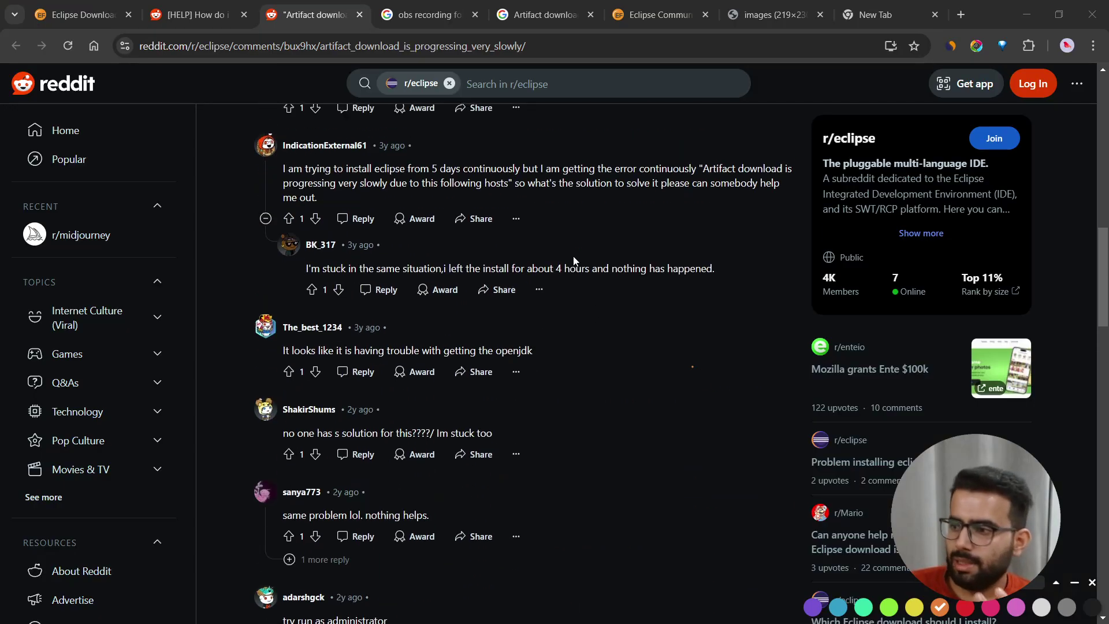
scroll(573, 256, "up", 1)
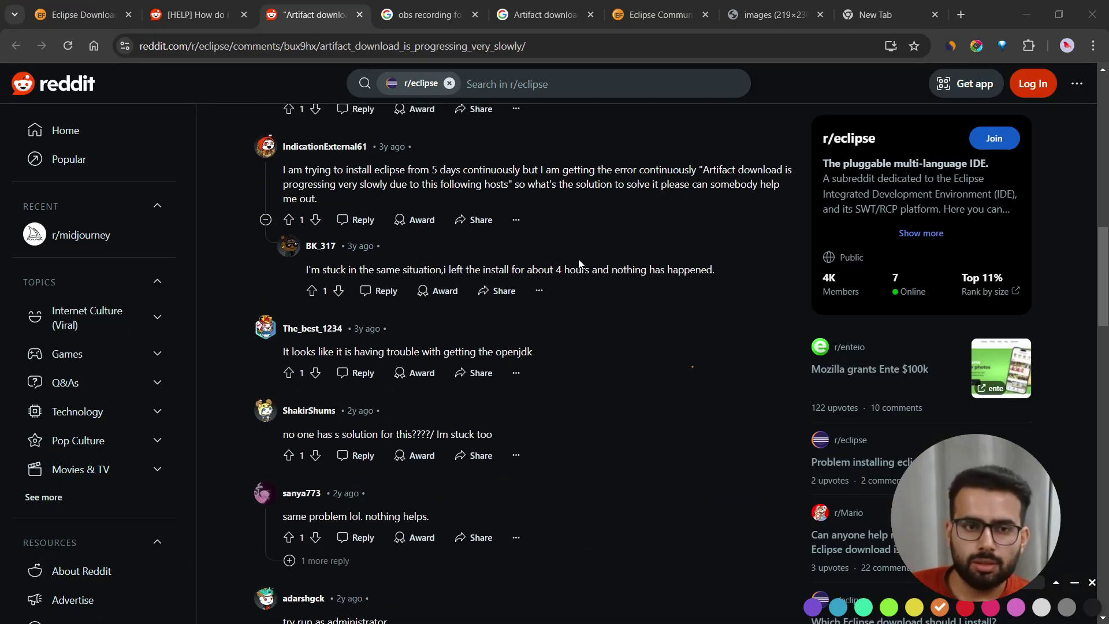
scroll(572, 258, "up", 3)
scroll(573, 258, "up", 1)
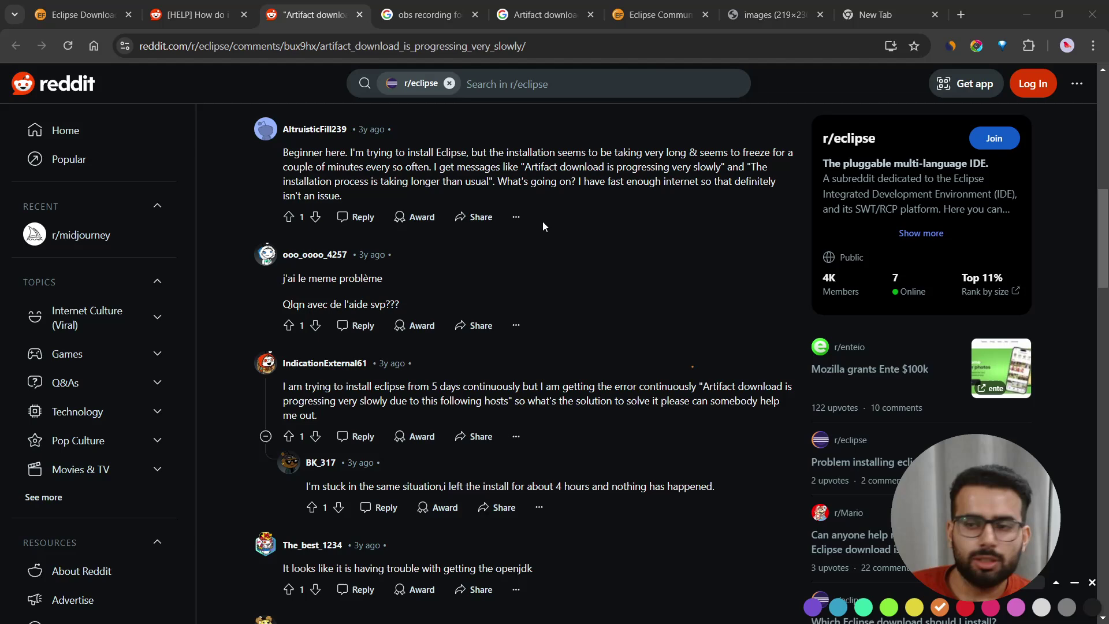
scroll(543, 222, "up", 3)
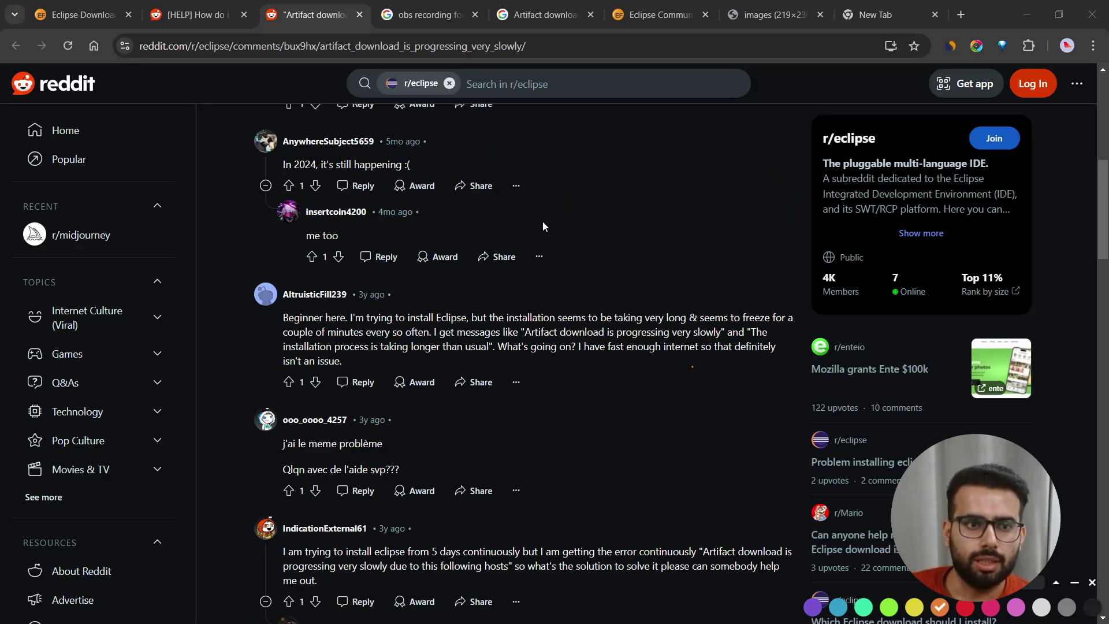
scroll(542, 220, "up", 3)
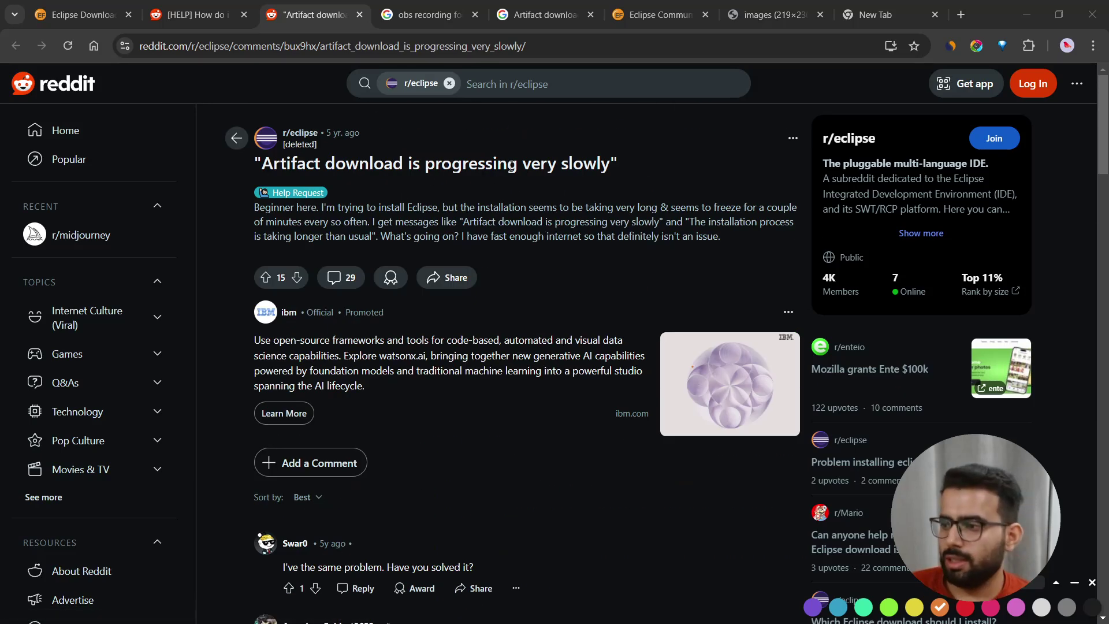
scroll(524, 367, "down", 4)
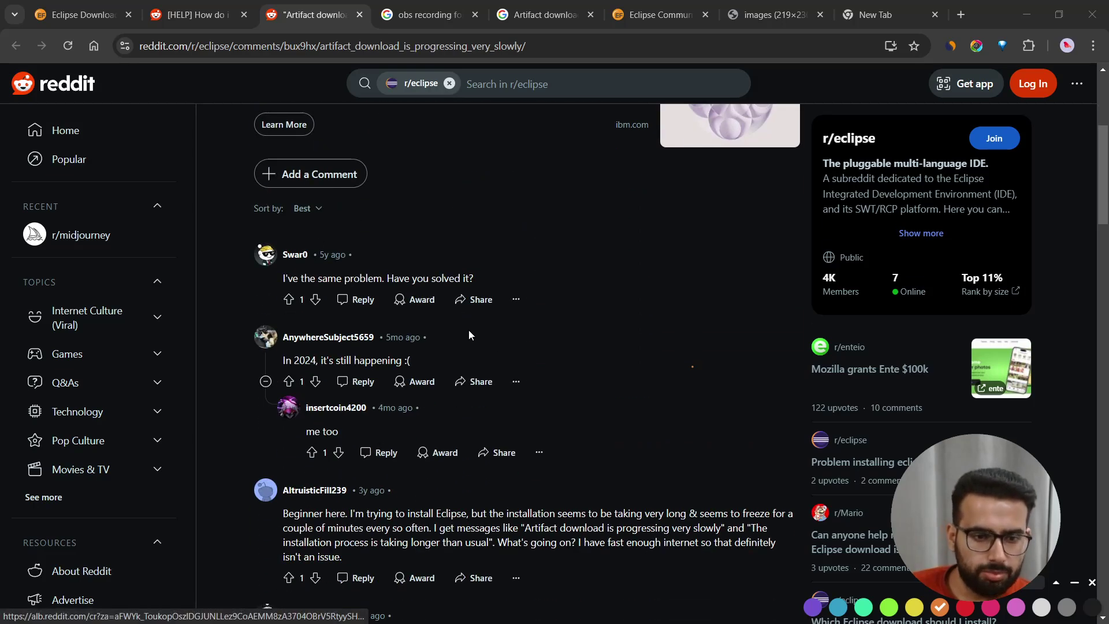
scroll(441, 390, "down", 4)
scroll(474, 387, "down", 1)
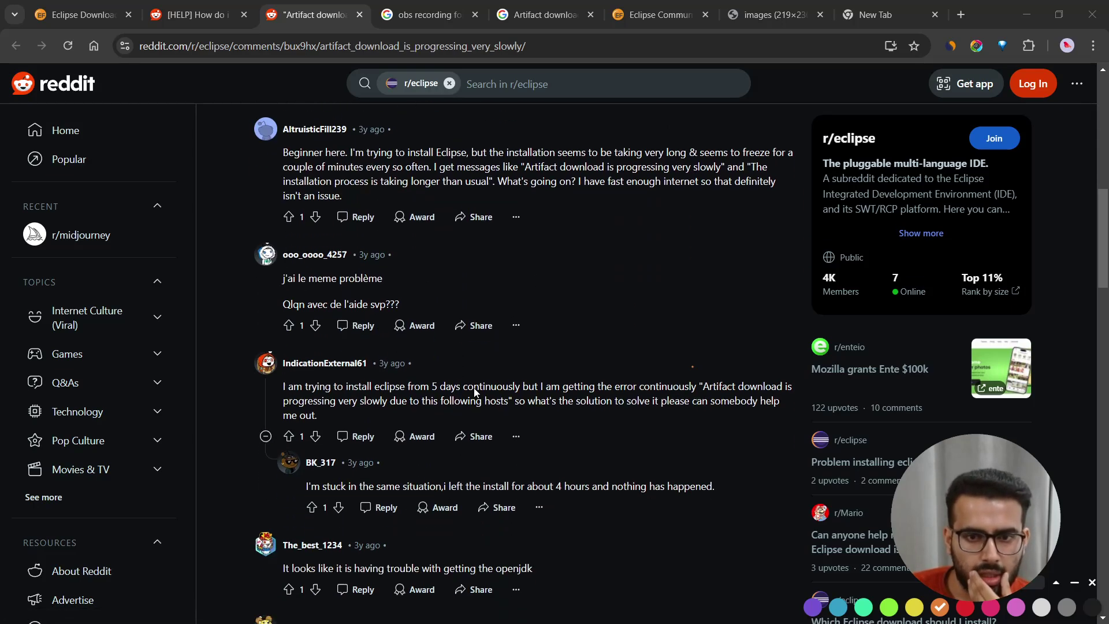
scroll(474, 387, "up", 1)
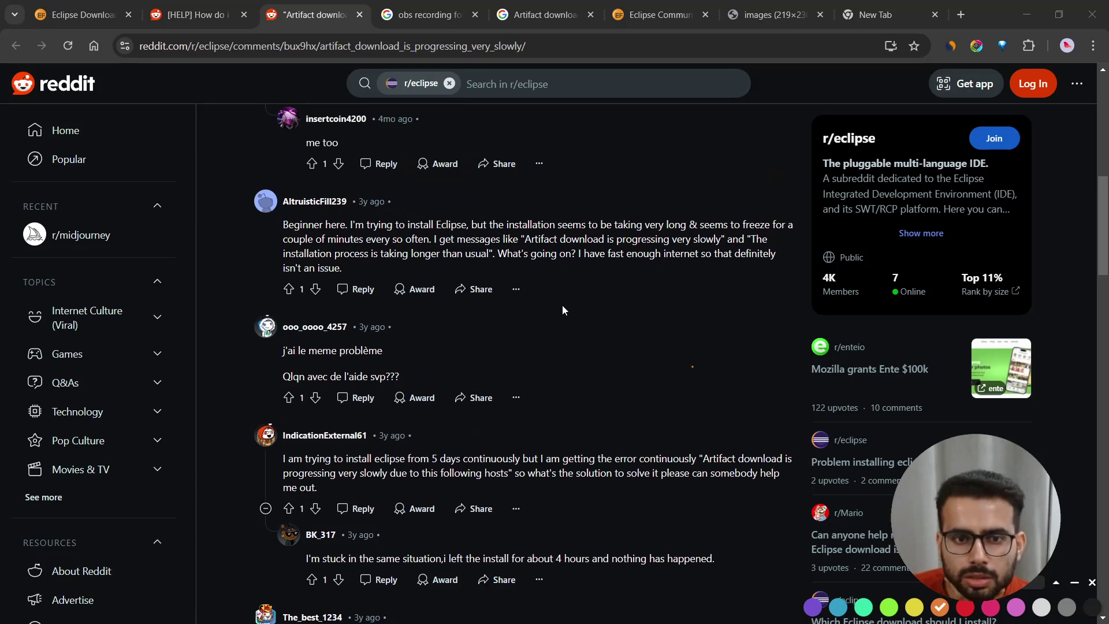
left_click_drag(520, 253, 710, 240)
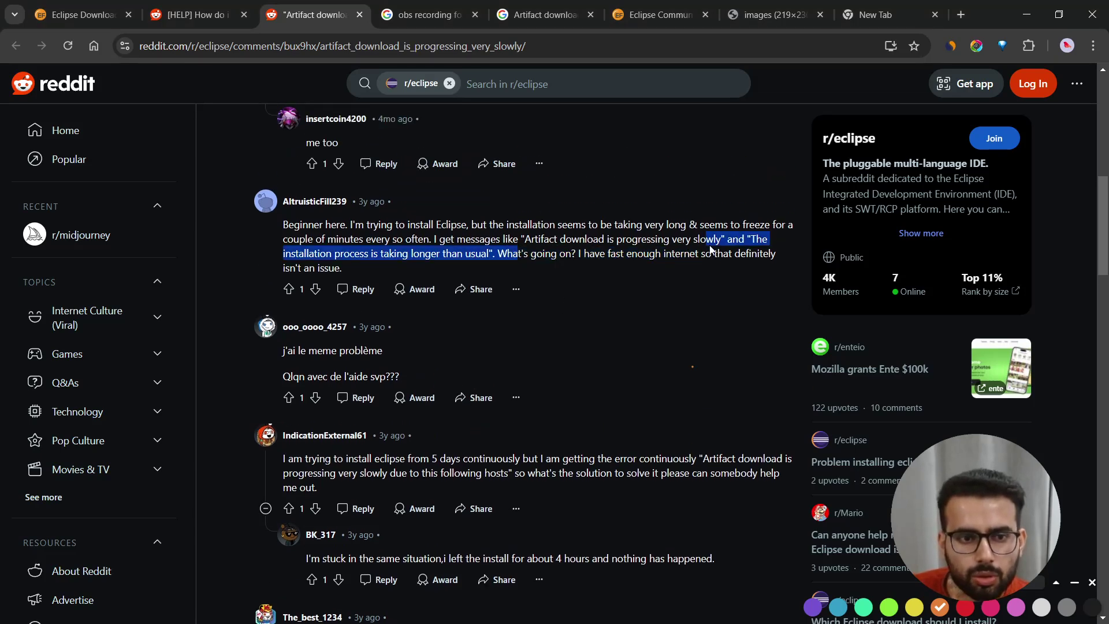
left_click(629, 269)
scroll(615, 280, "down", 4)
scroll(615, 299, "down", 3)
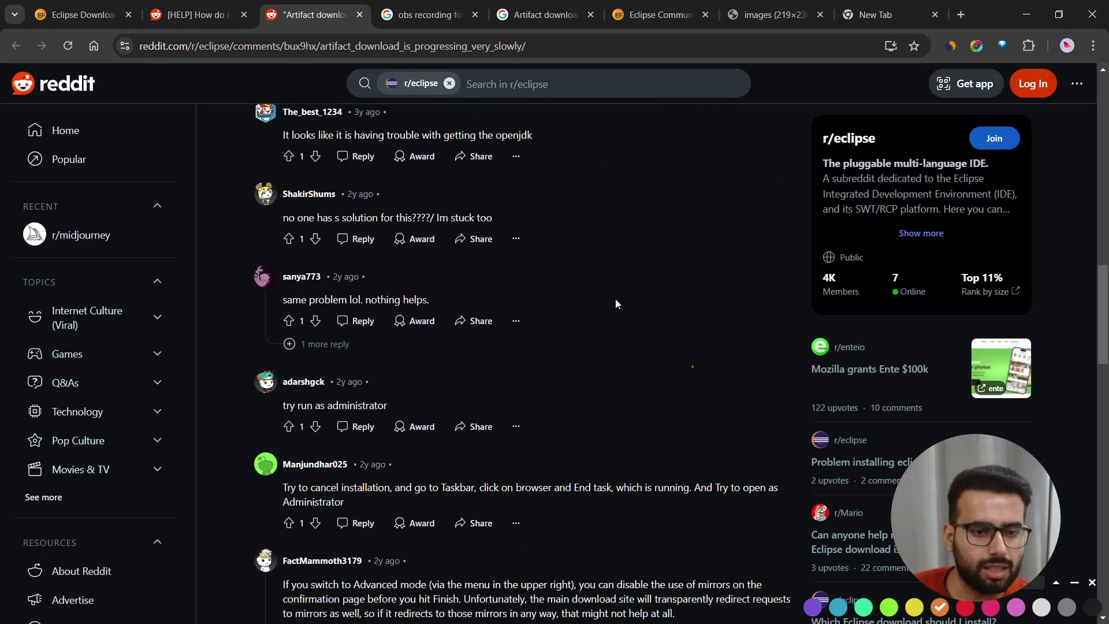
scroll(620, 339, "down", 2)
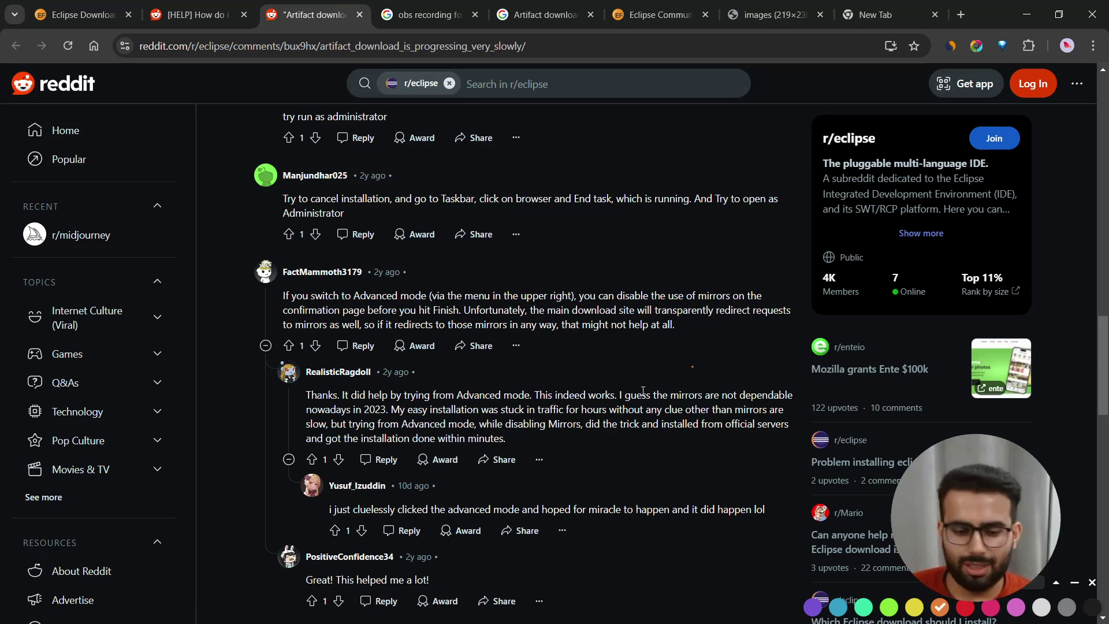
scroll(615, 347, "up", 2)
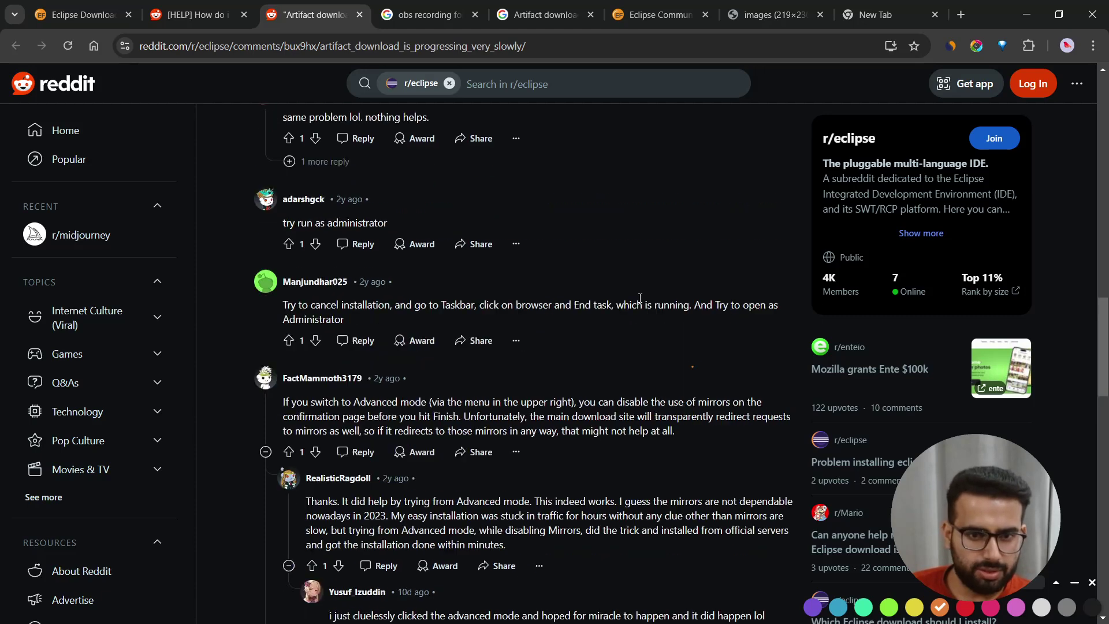
scroll(615, 347, "up", 1)
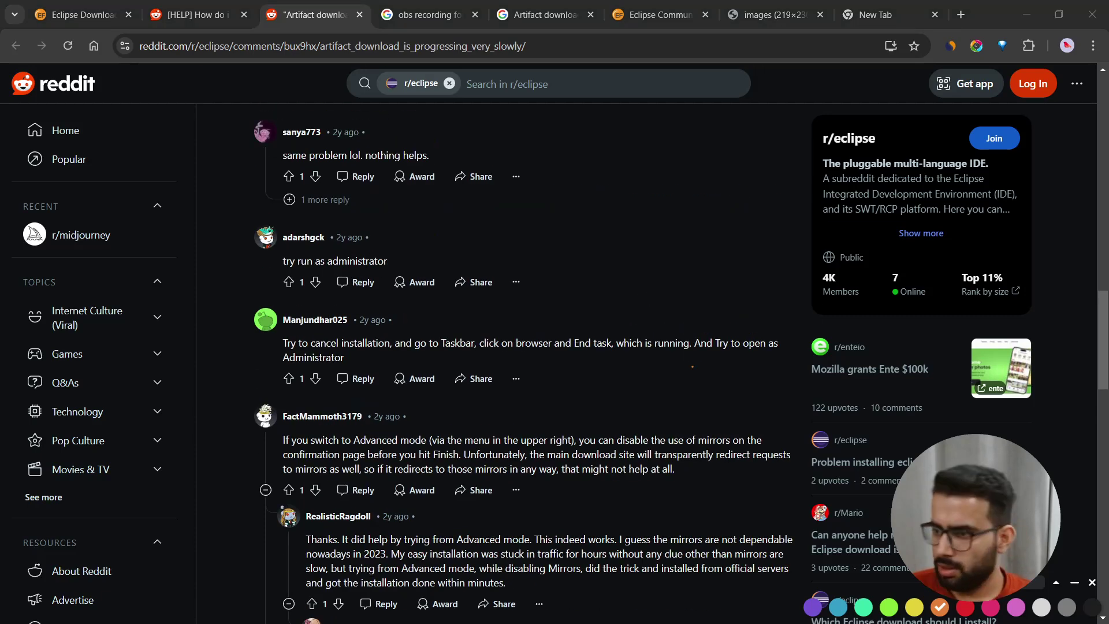
key("ctrl+6")
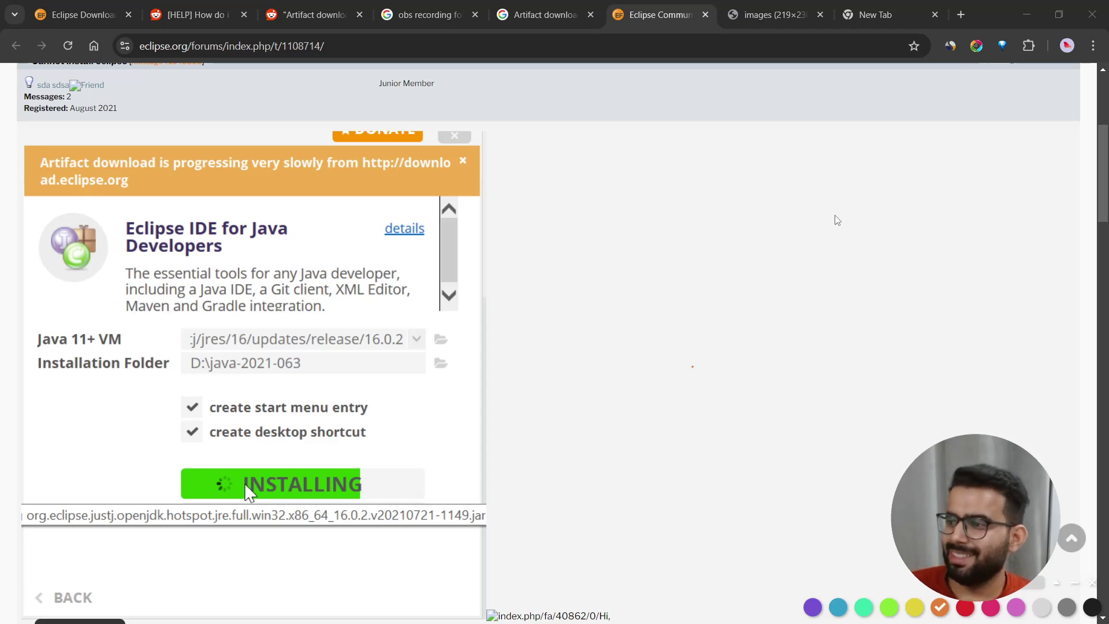